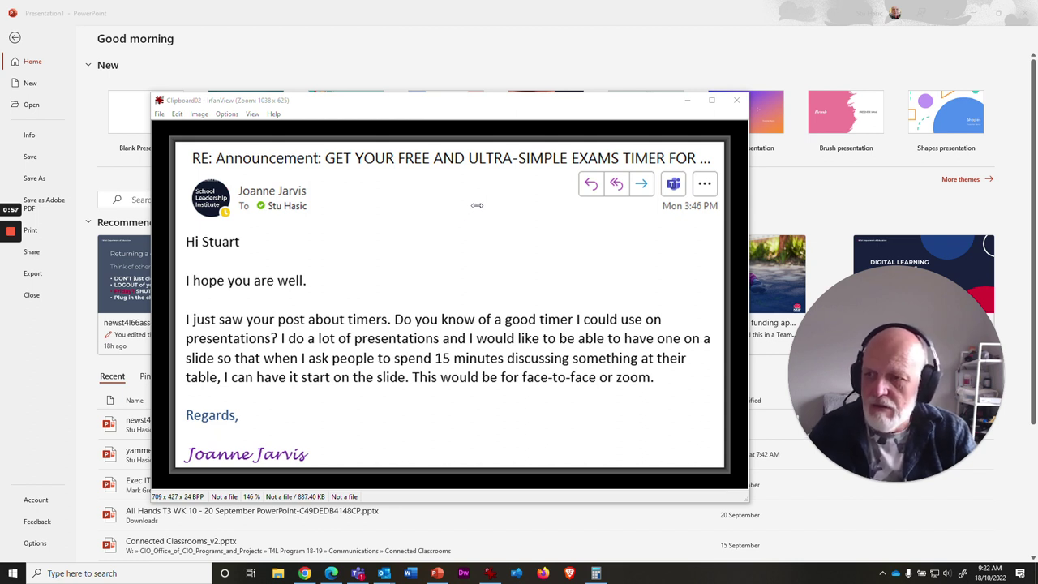
Step: Minimise the IrfanView window holding the timer request email screenshot
click(688, 105)
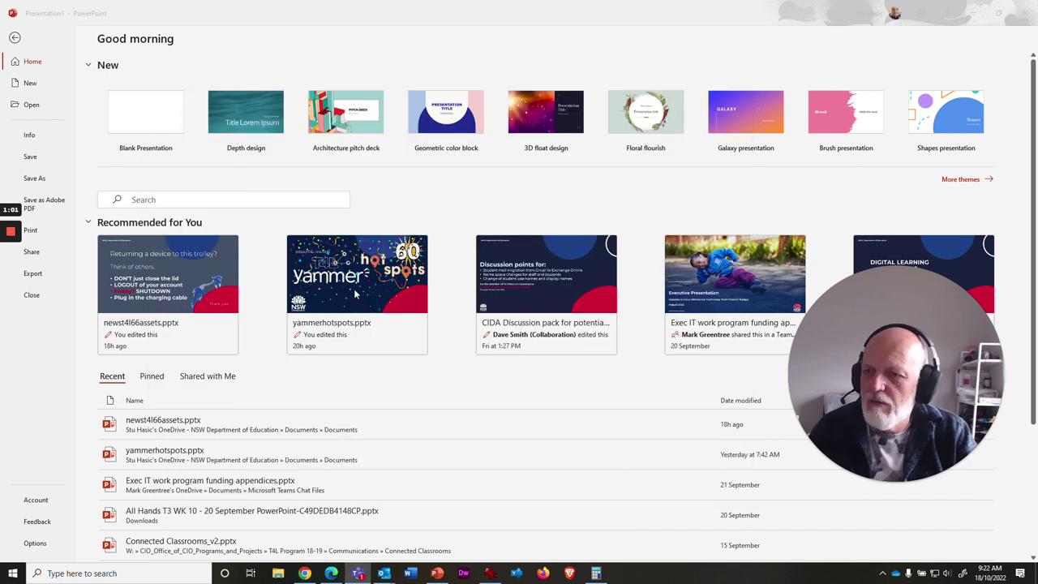
Step: Create a new presentation using the Depth design
click(247, 110)
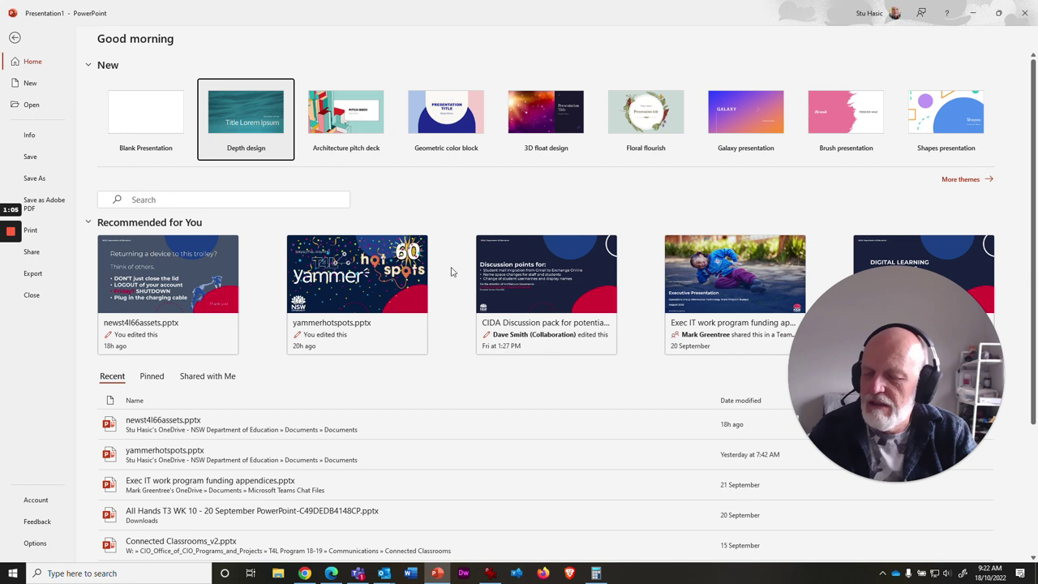
click(600, 245)
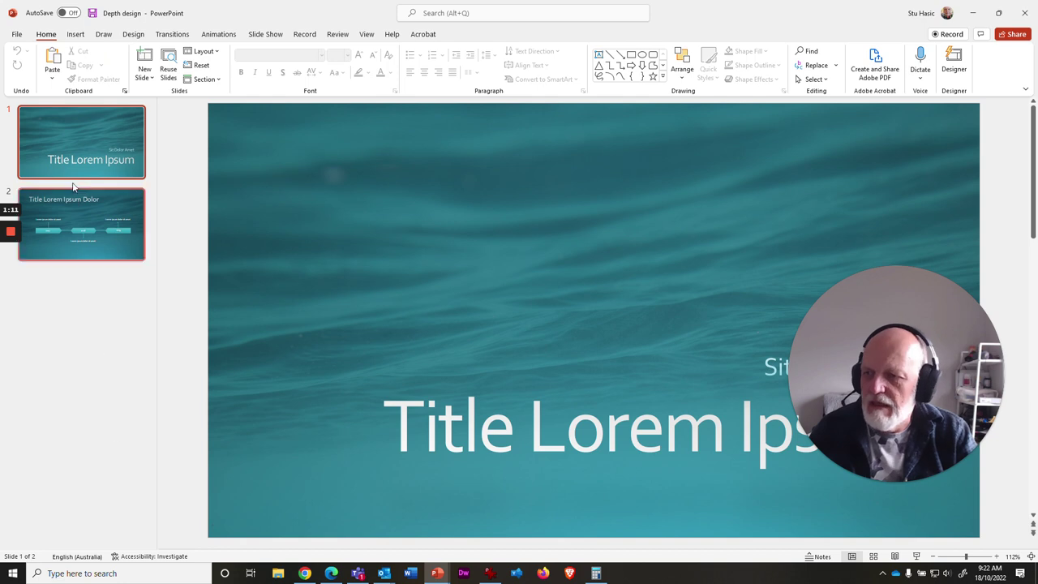
click(100, 157)
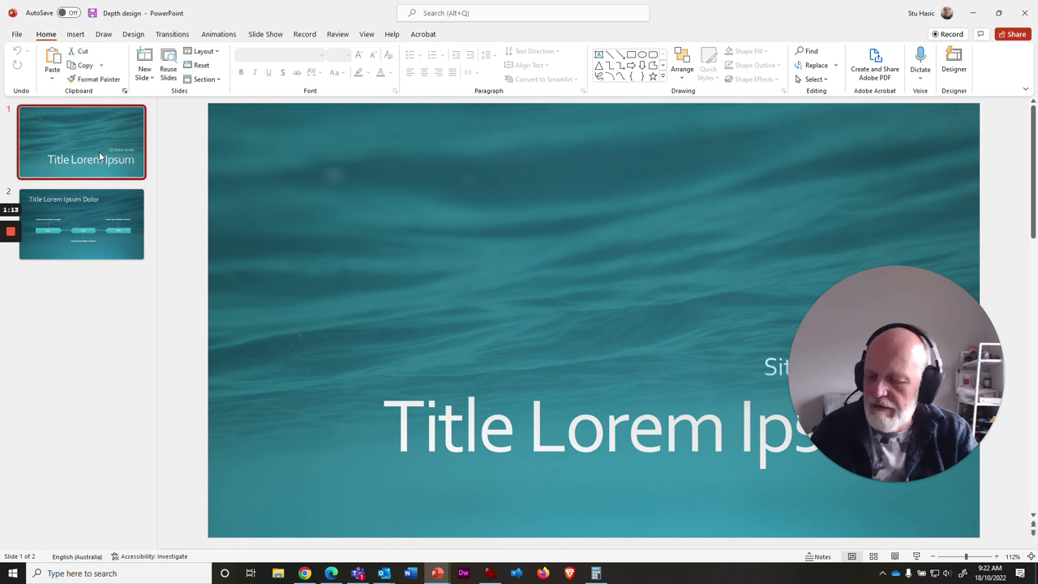
Step: Add a third slide after slide 2 and delete its content placeholder, keeping only the title
click(86, 288)
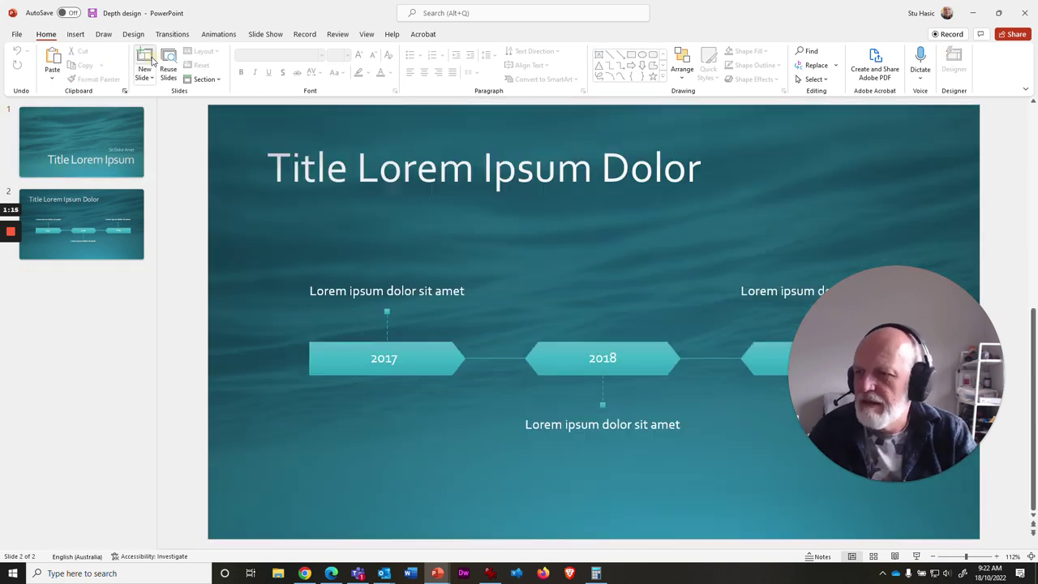
click(152, 66)
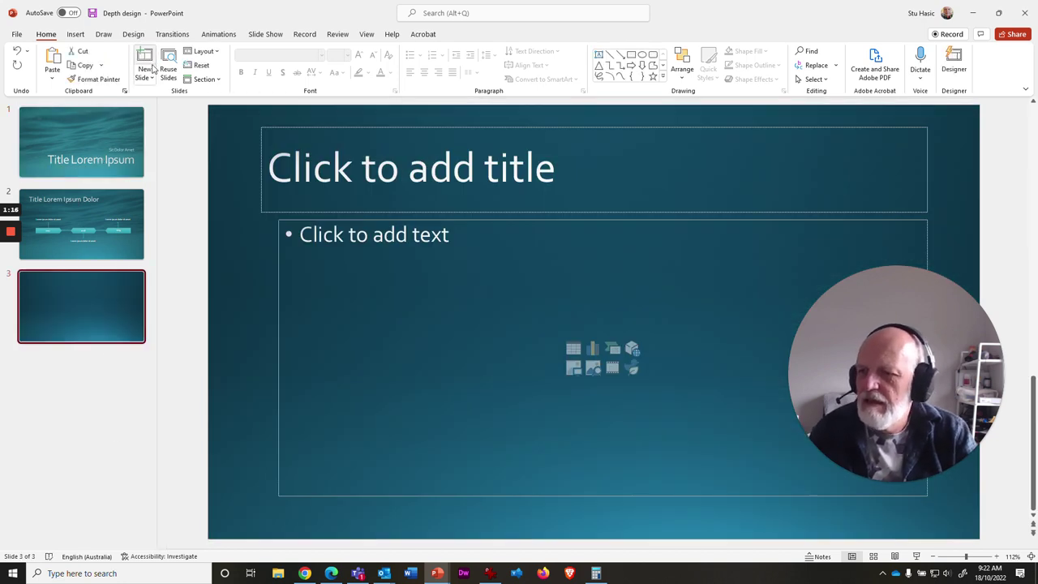
click(230, 294)
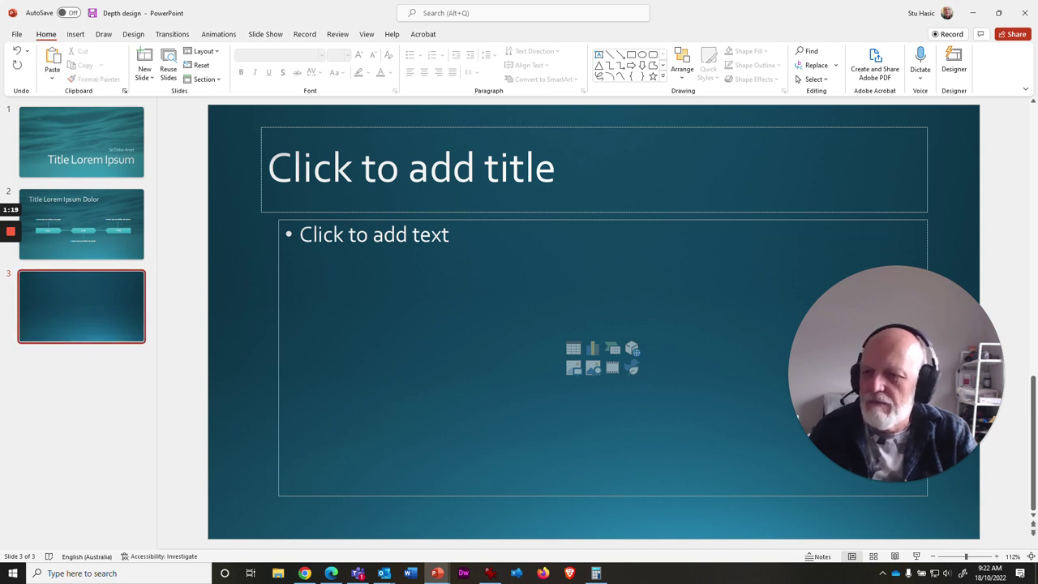
click(289, 234)
key(Escape)
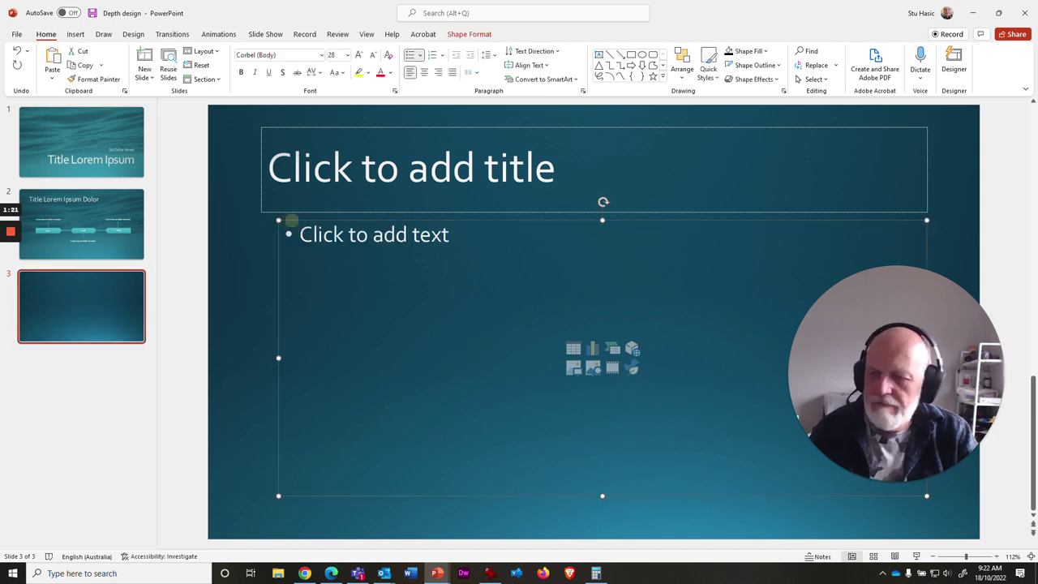
key(Delete)
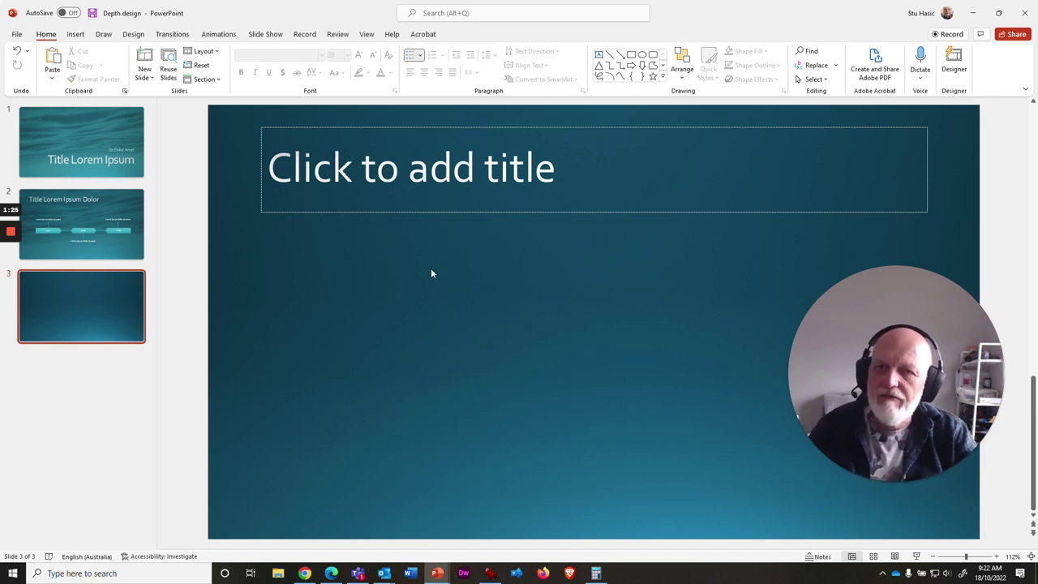
click(75, 34)
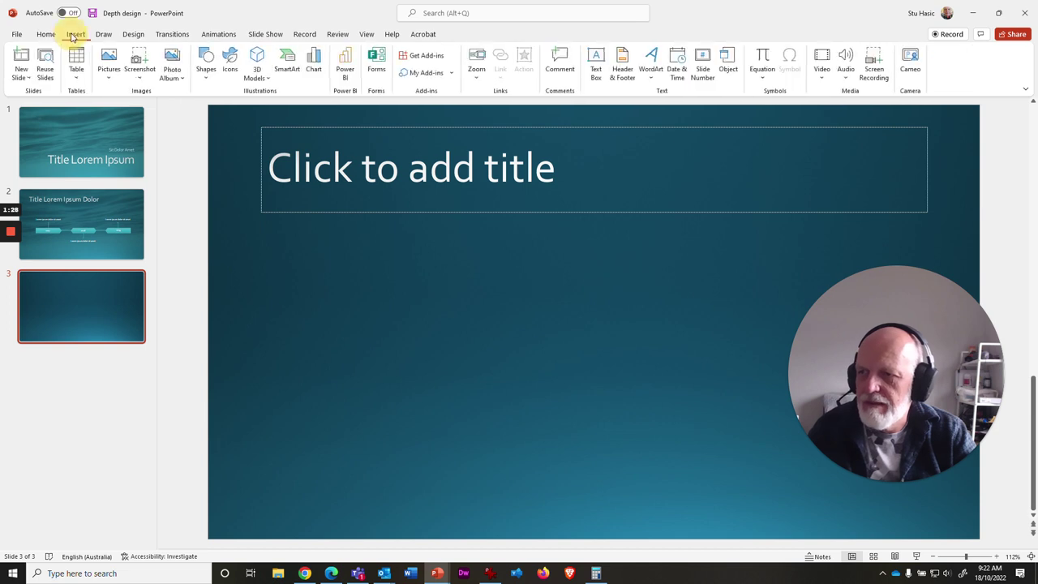
click(429, 56)
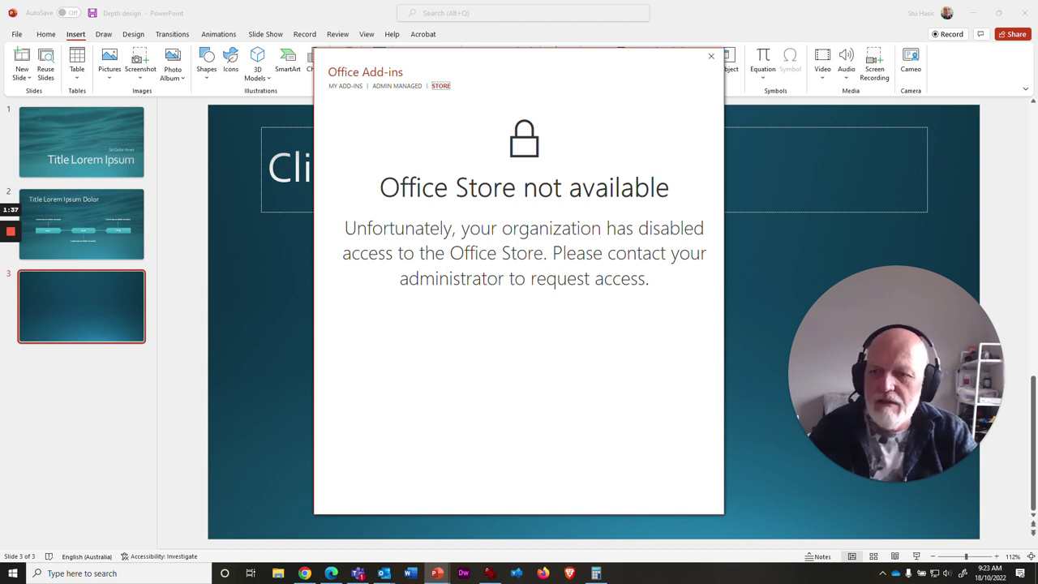
click(711, 56)
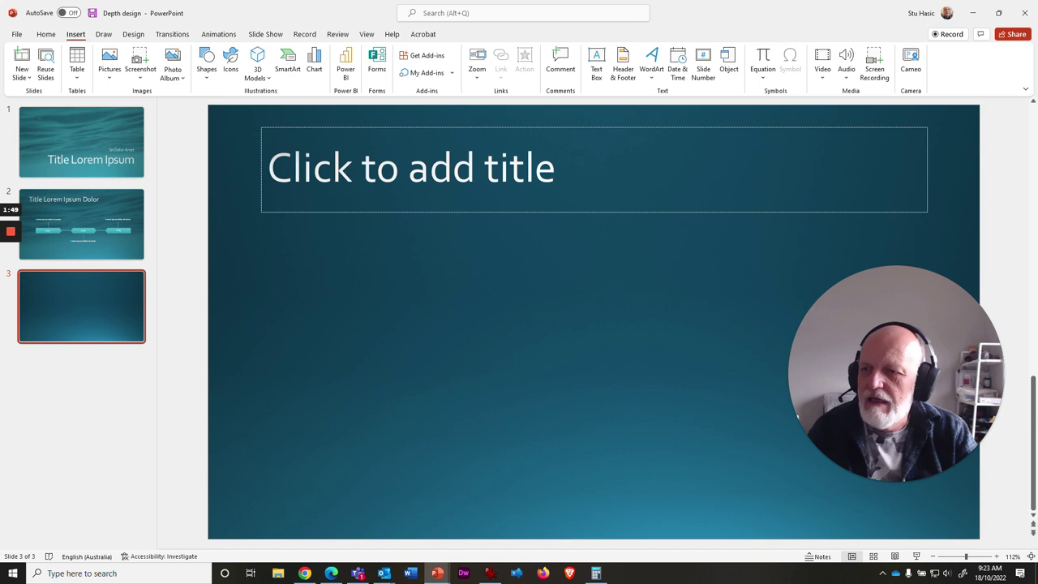
click(280, 170)
Step: Enter 'Breakout discussion session' as slide 3's title and centre-align it
text(Brea)
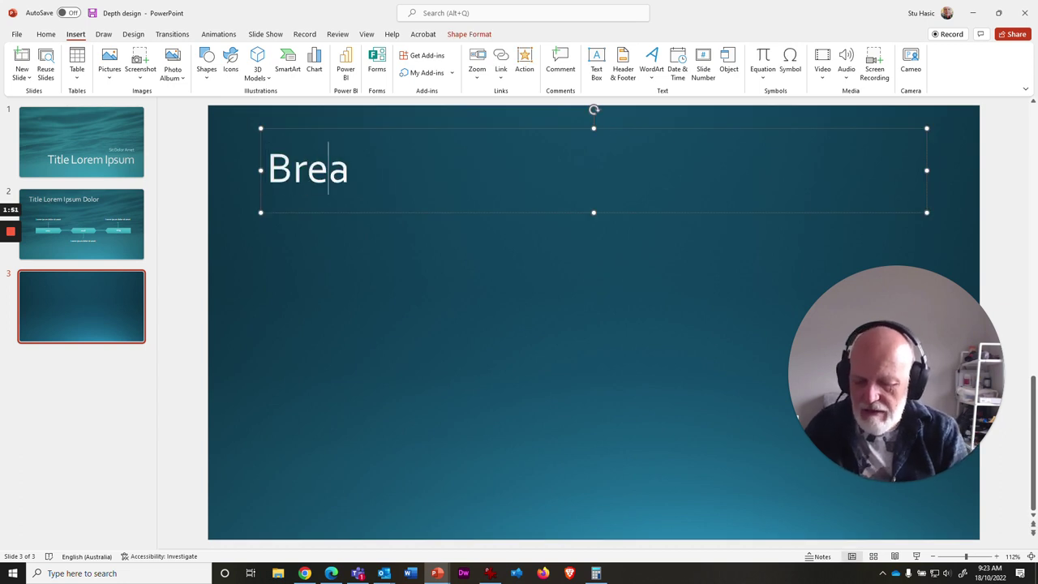
text(kout dis)
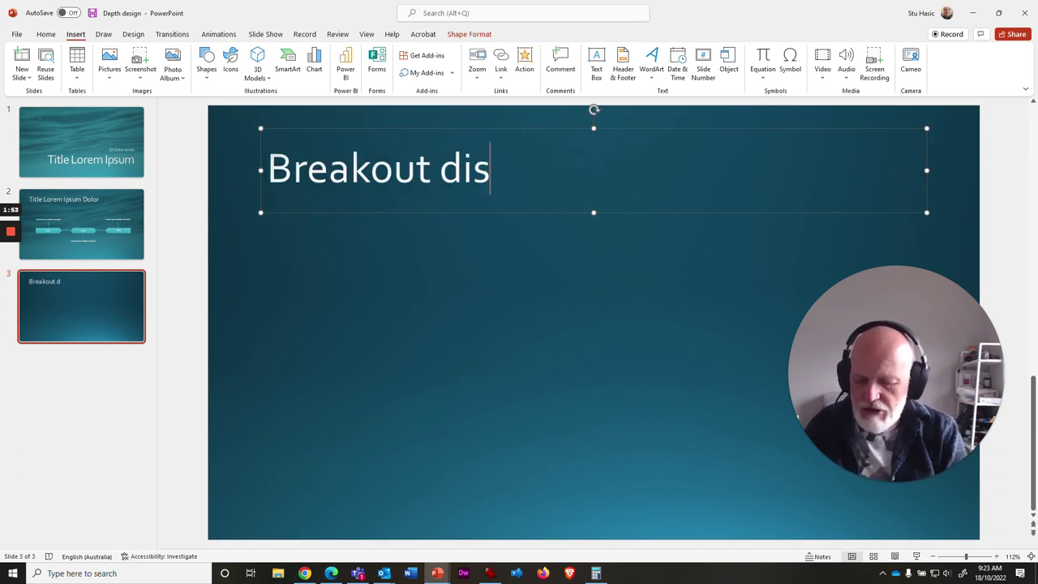
text(cussion session)
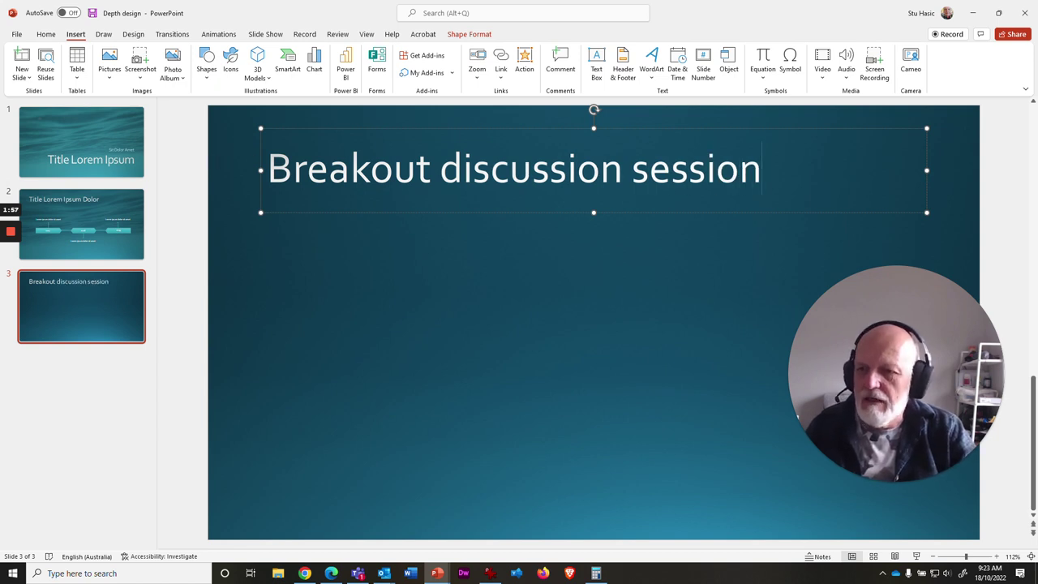
drag(394, 127, 400, 121)
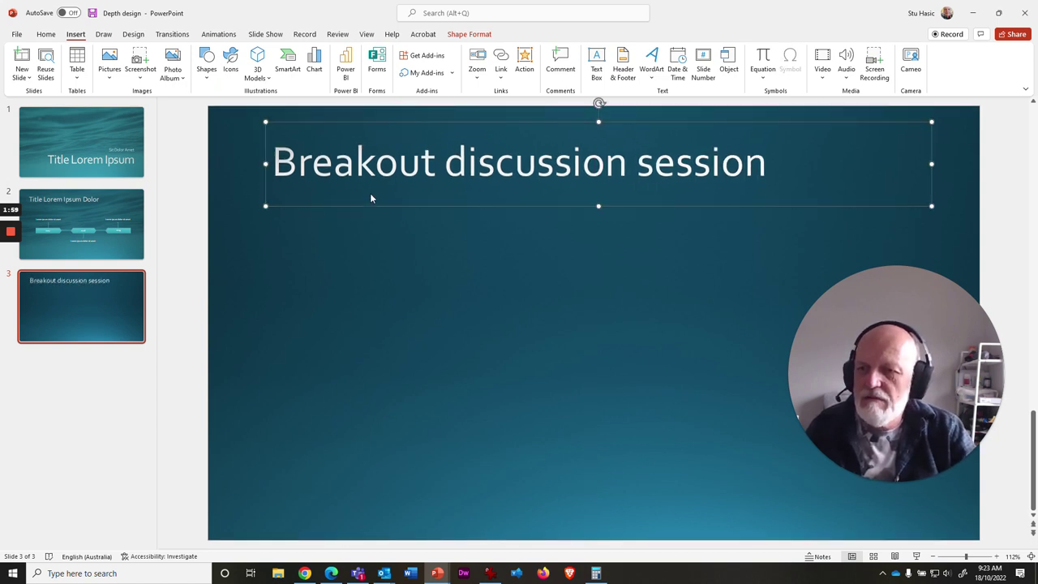
click(45, 34)
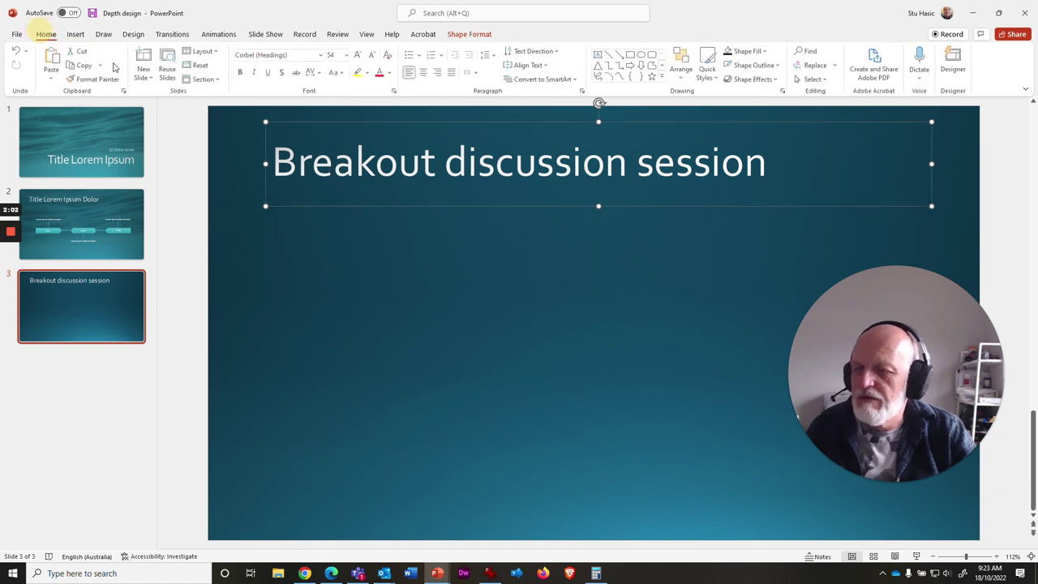
click(423, 72)
click(440, 292)
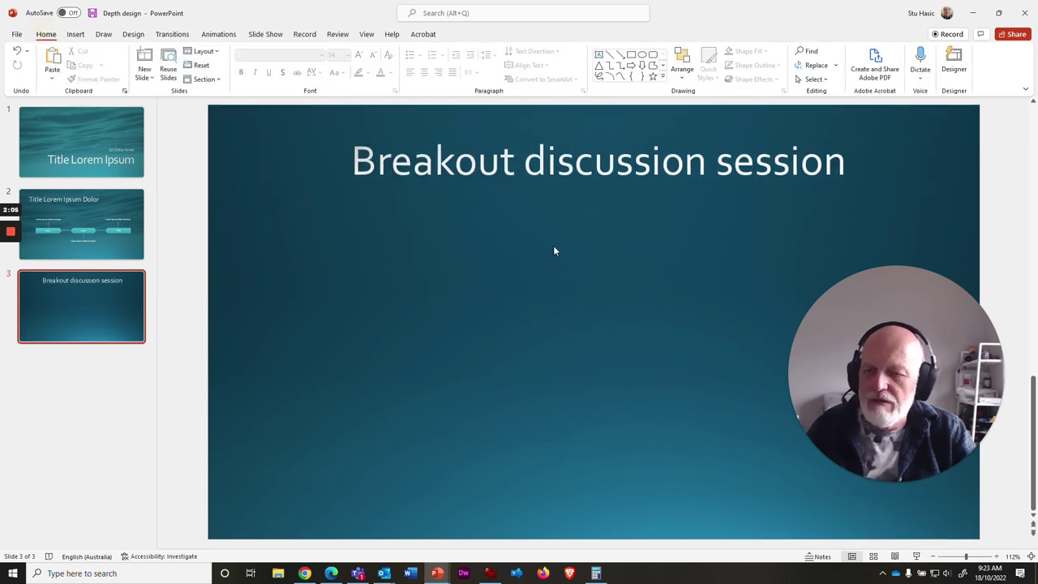
click(75, 36)
Step: Add a text box below the title reading 'Preliminary discussion'
click(596, 57)
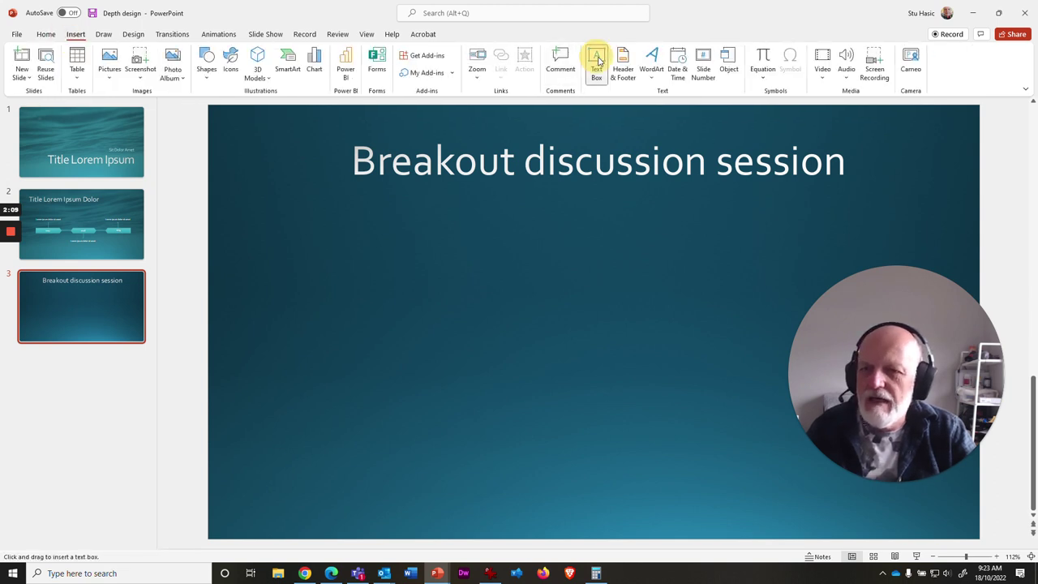
click(251, 241)
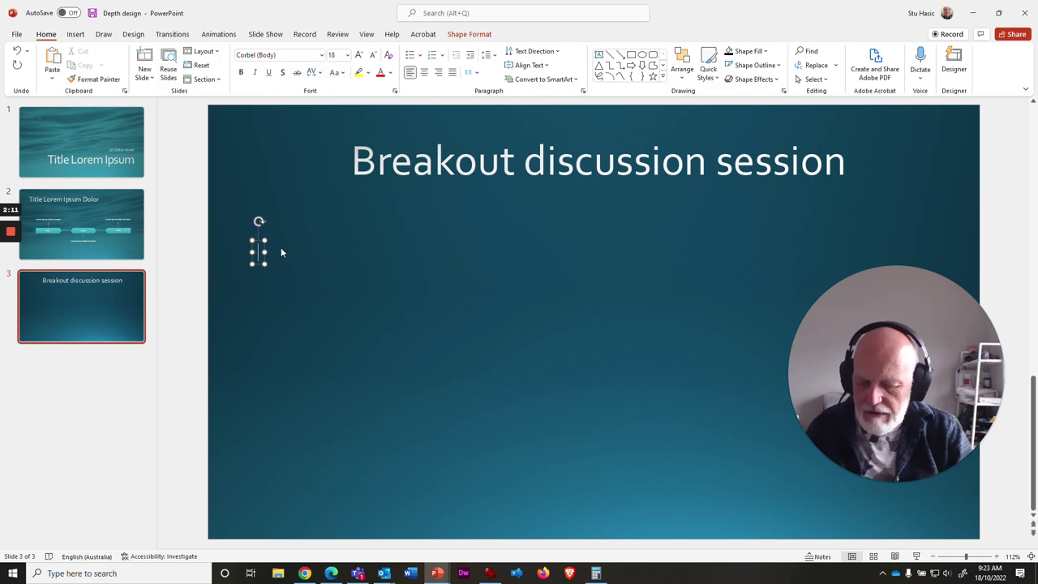
text(Prelim)
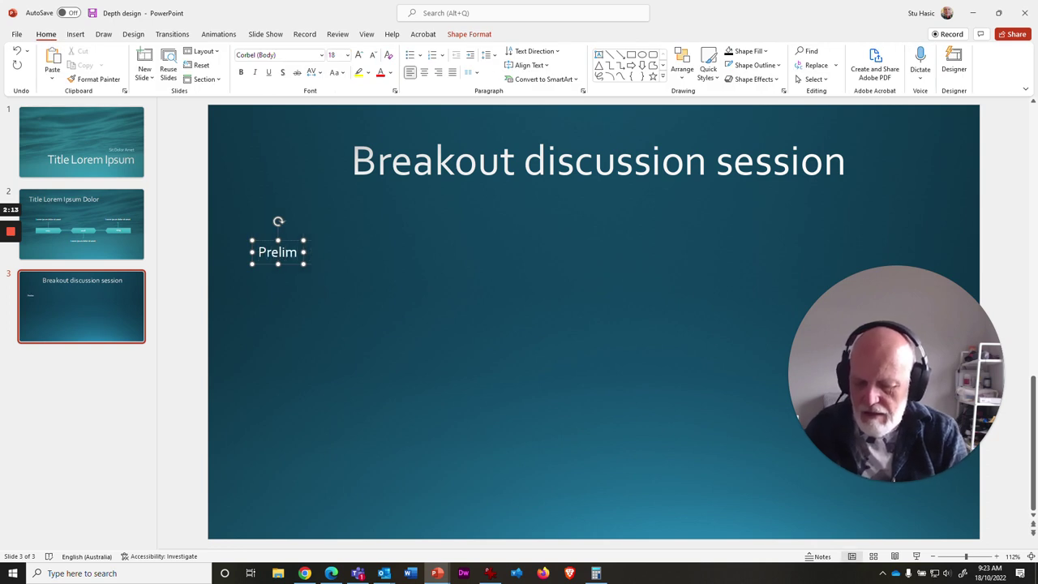
text(ina)
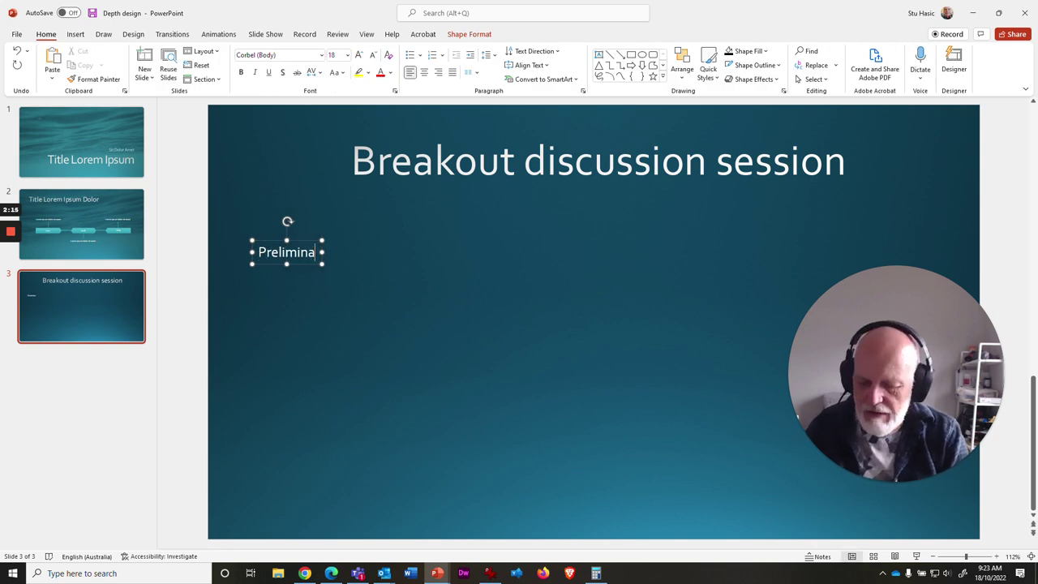
text(ry discussion)
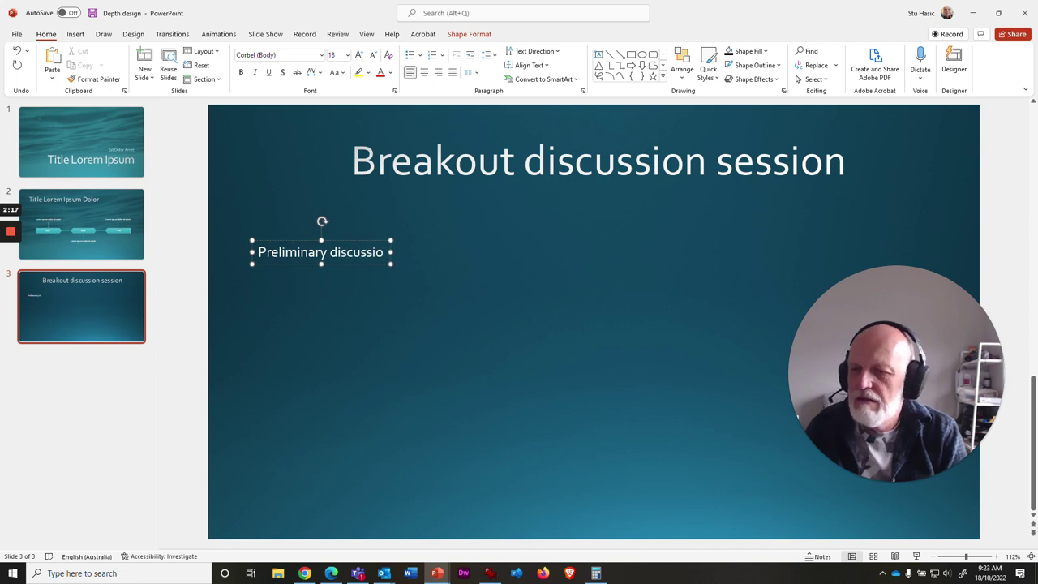
click(288, 333)
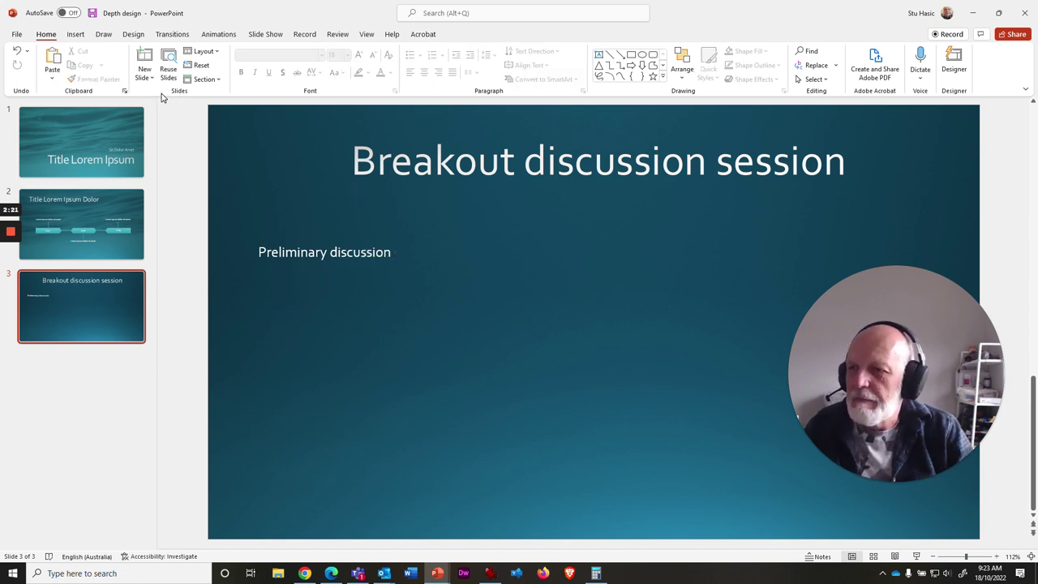
Step: Paste two copies of the Preliminary discussion box, stacking each below the previous one
click(313, 256)
click(300, 243)
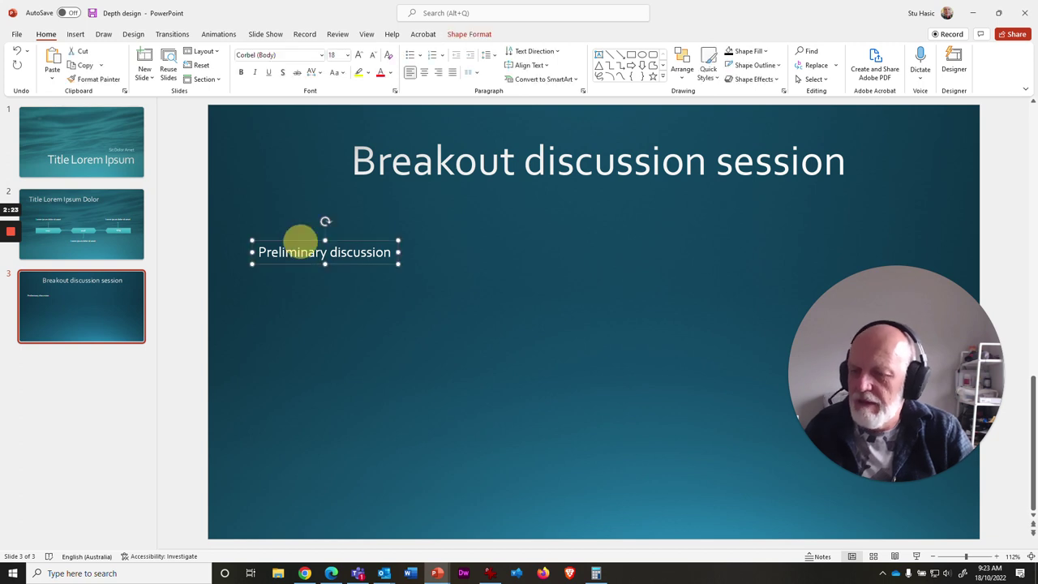
click(315, 291)
key(ctrl+v)
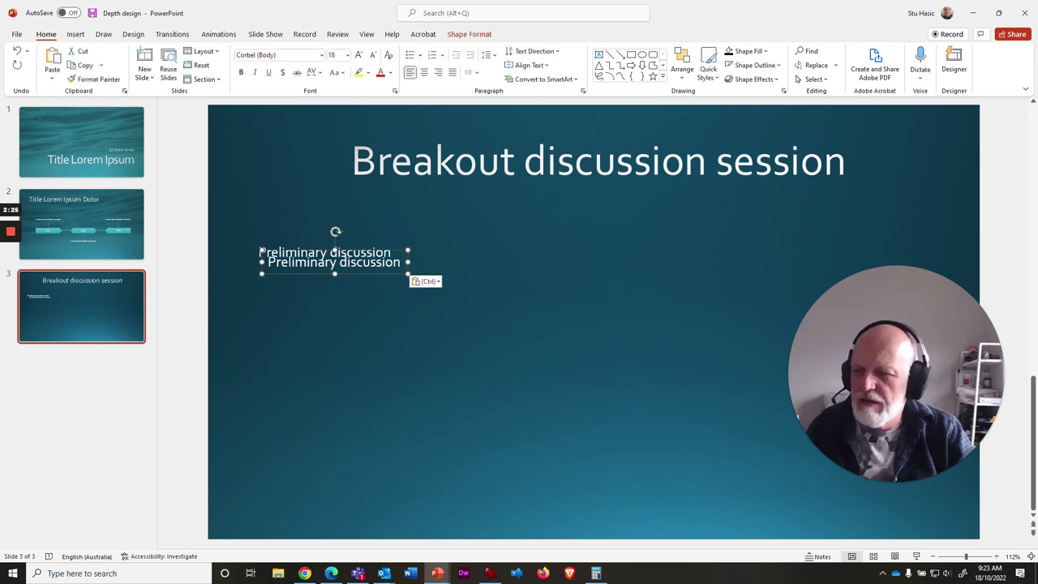
drag(302, 274, 292, 329)
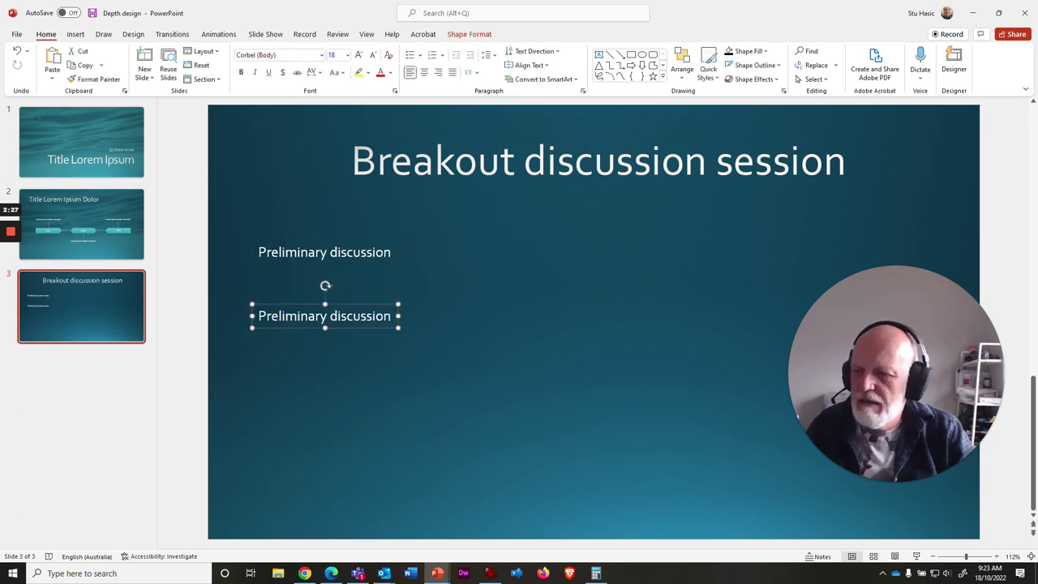
key(ctrl+v)
drag(294, 264, 293, 438)
click(284, 316)
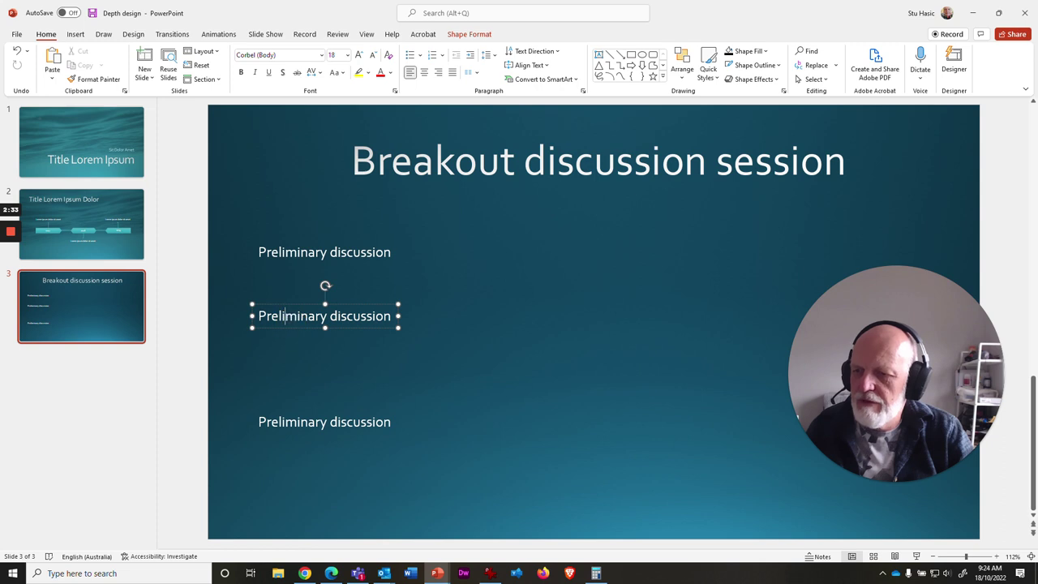
Step: Move the second copy slightly lower and change its text to 'Summation'
drag(294, 327, 294, 353)
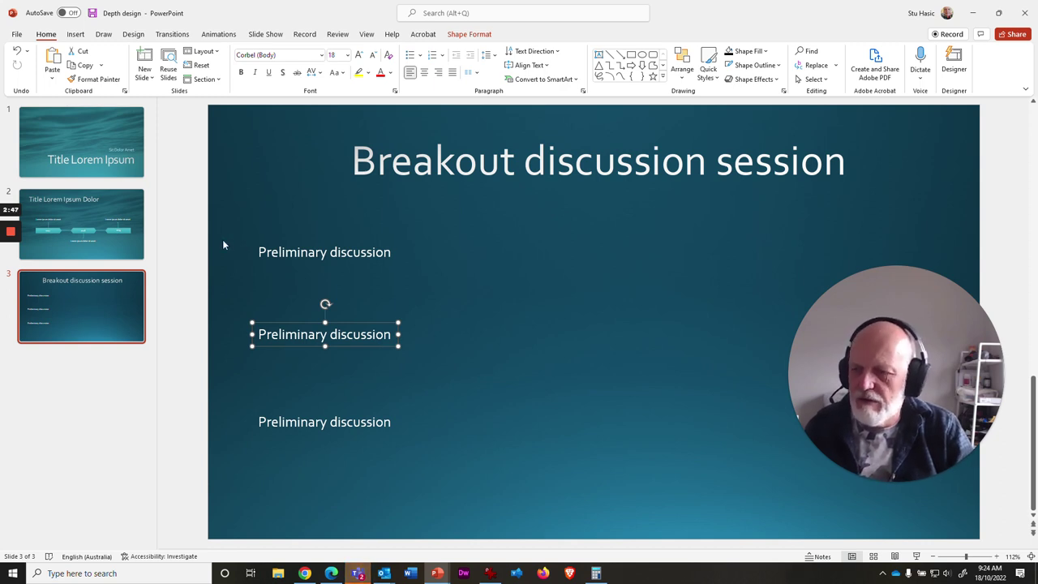
click(258, 334)
drag(258, 335, 418, 344)
text(Summat)
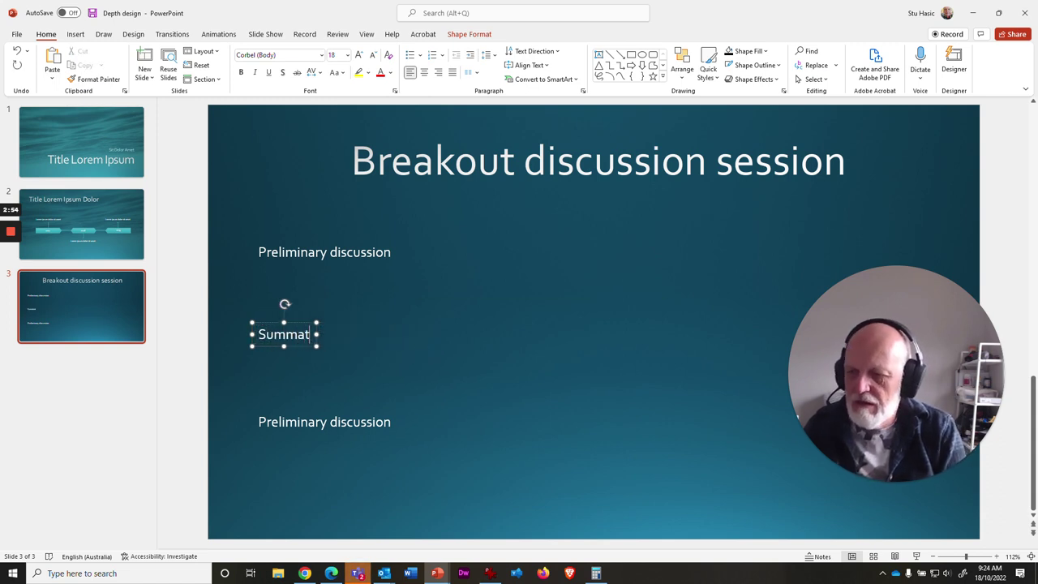
key(BackSpace)
text(tion)
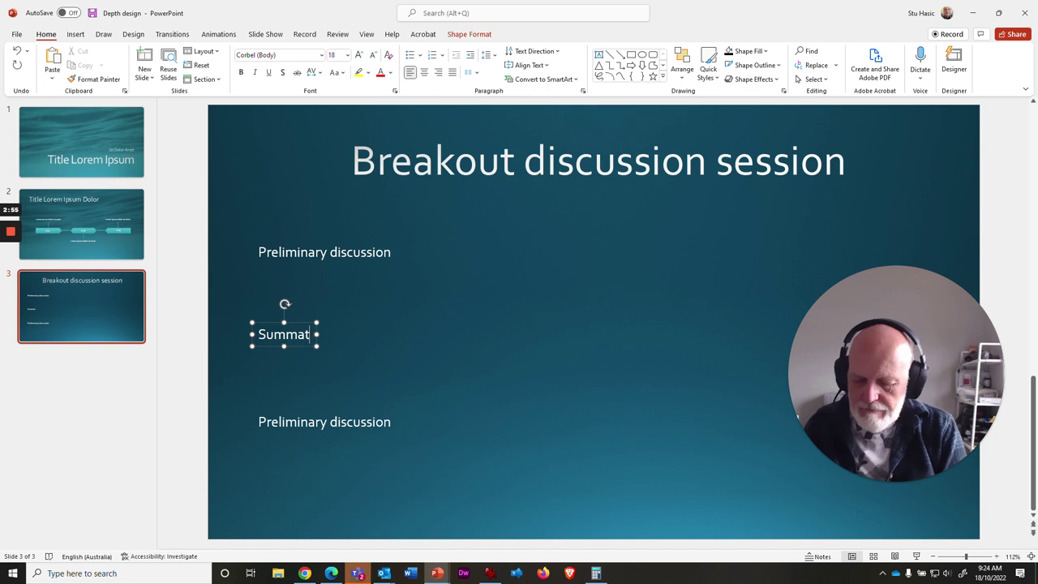
click(317, 422)
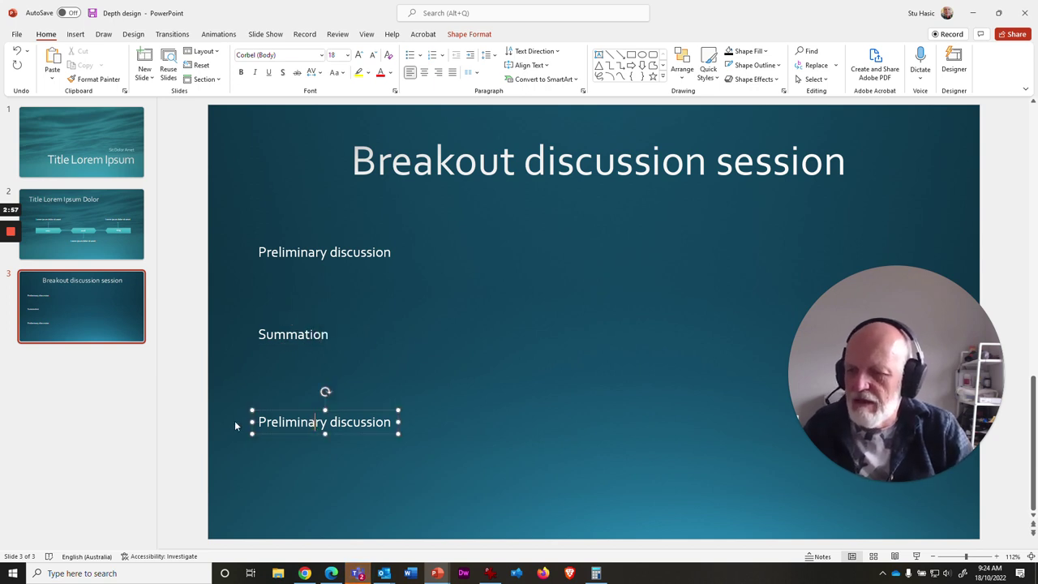
Step: Replace the third box's text with 'Wrap-up'
triple_click(301, 422)
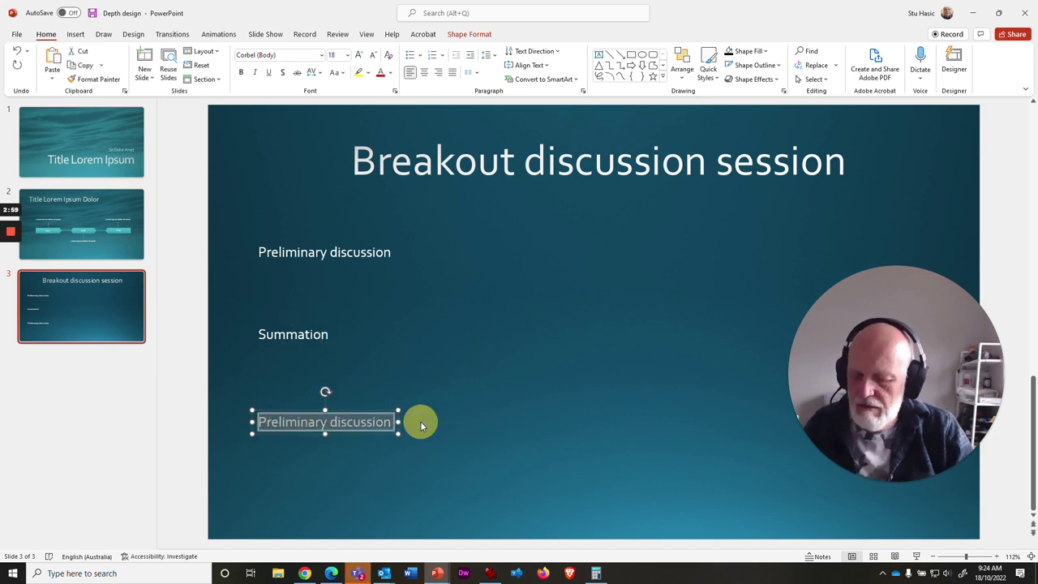
text(Wrap-up and)
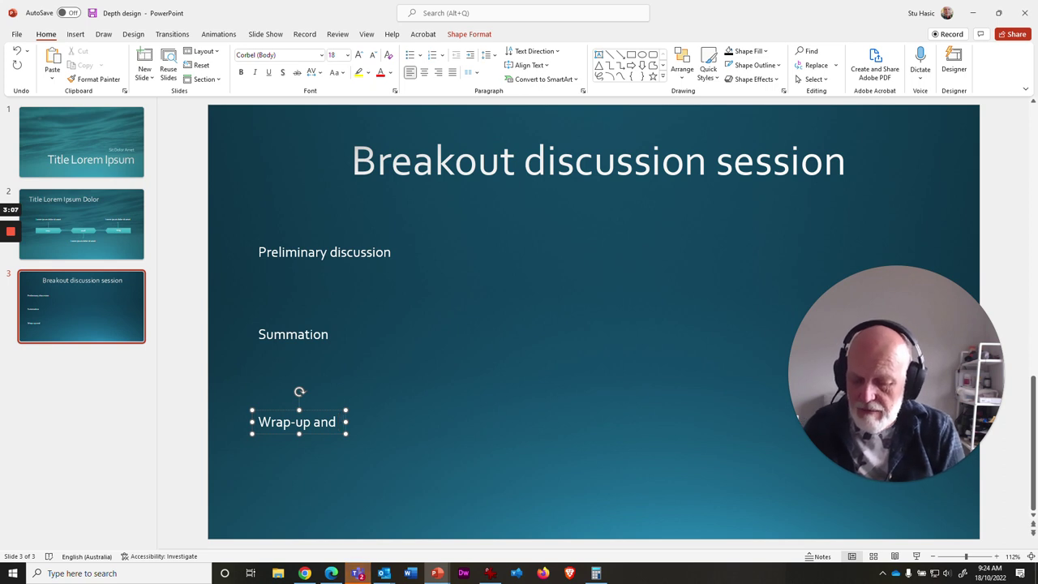
key(BackSpace)
key(BackSpace)
key(BackSpace)
key(BackSpace)
click(546, 443)
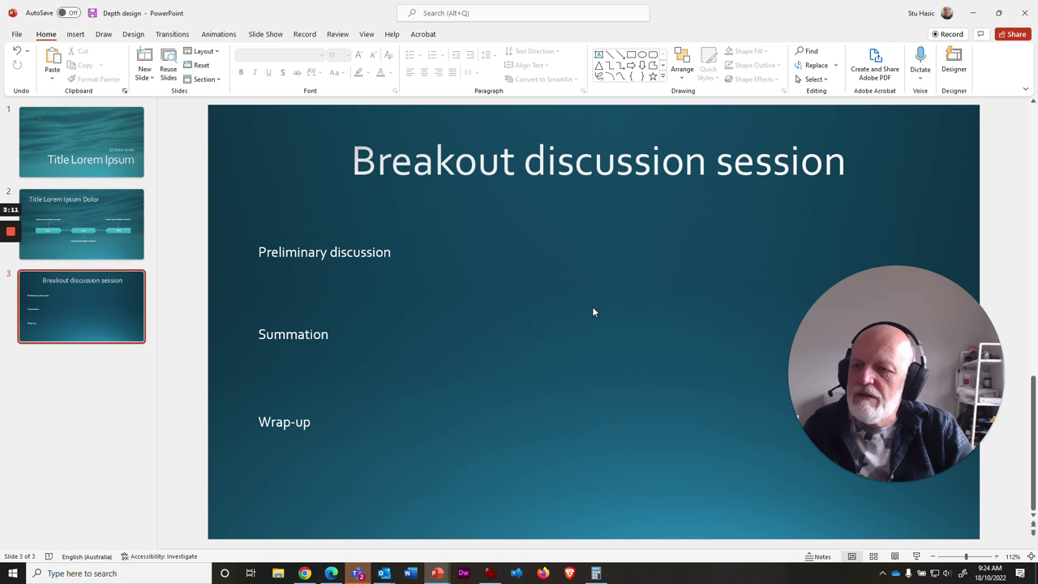
drag(916, 404, 928, 453)
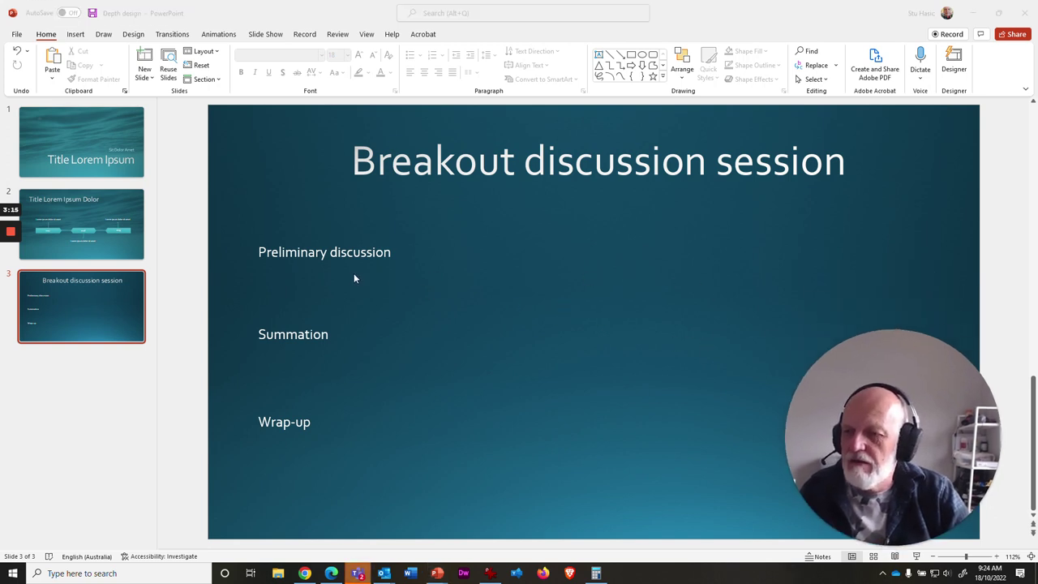
click(408, 464)
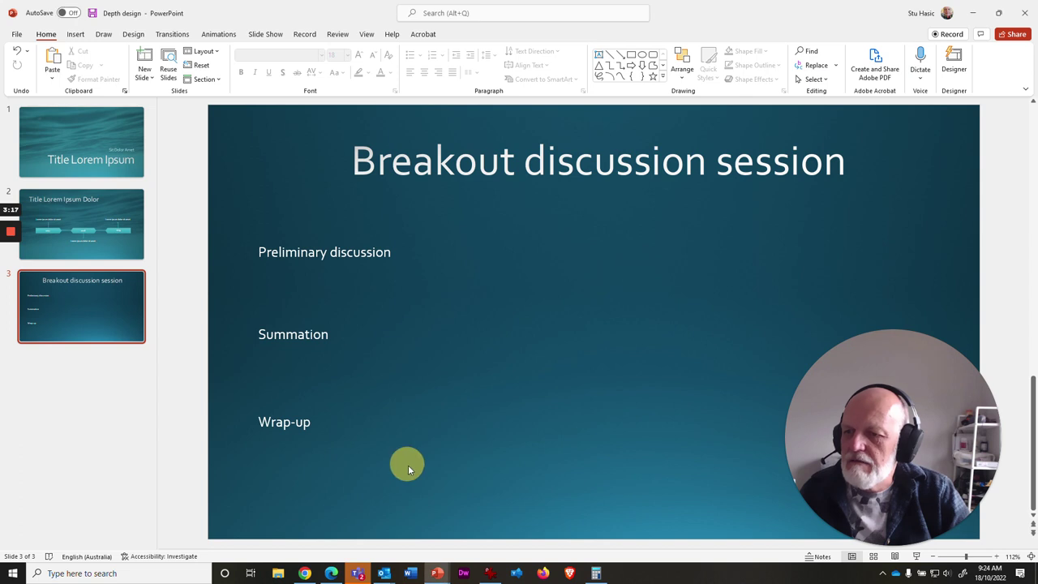
Step: Select all three headings and shift them slightly to the left
click(291, 421)
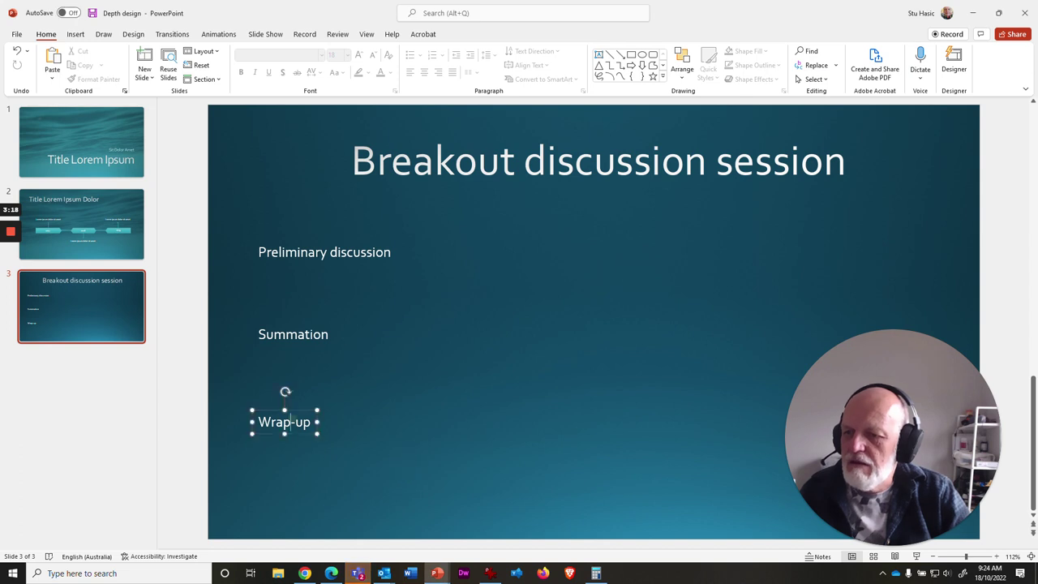
shift+click(289, 258)
drag(293, 257, 256, 238)
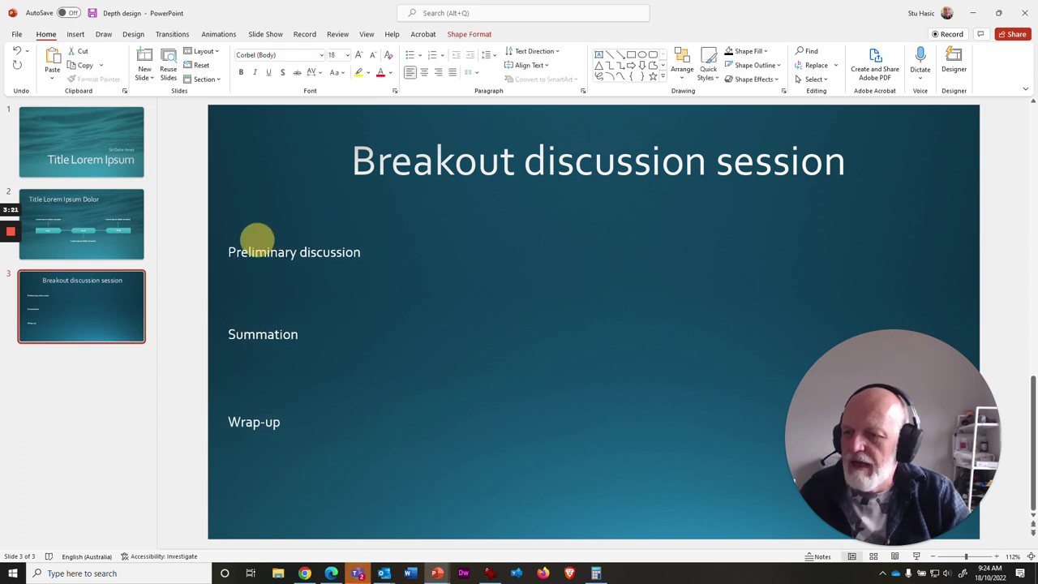
click(471, 327)
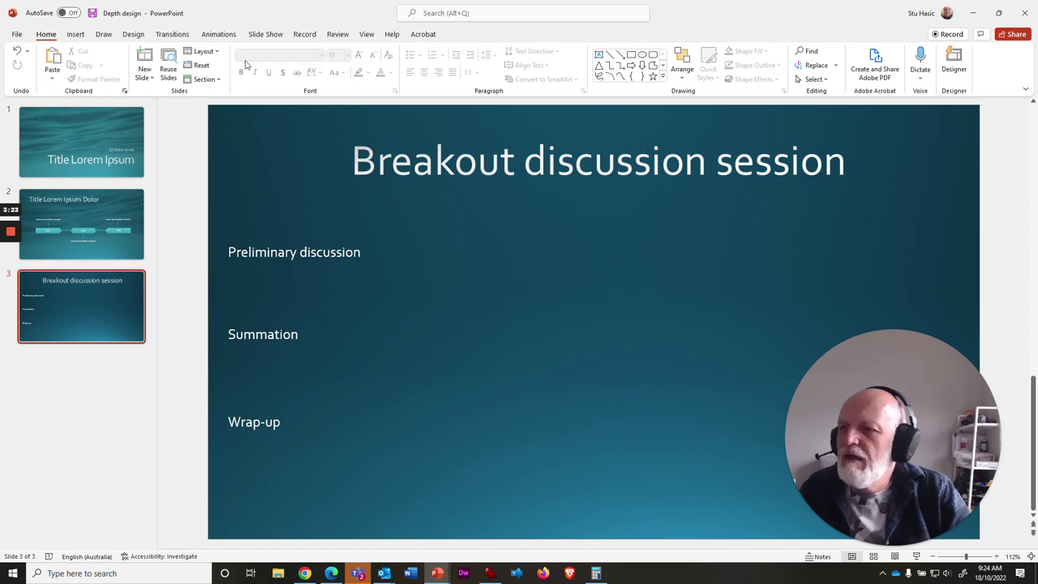
click(76, 34)
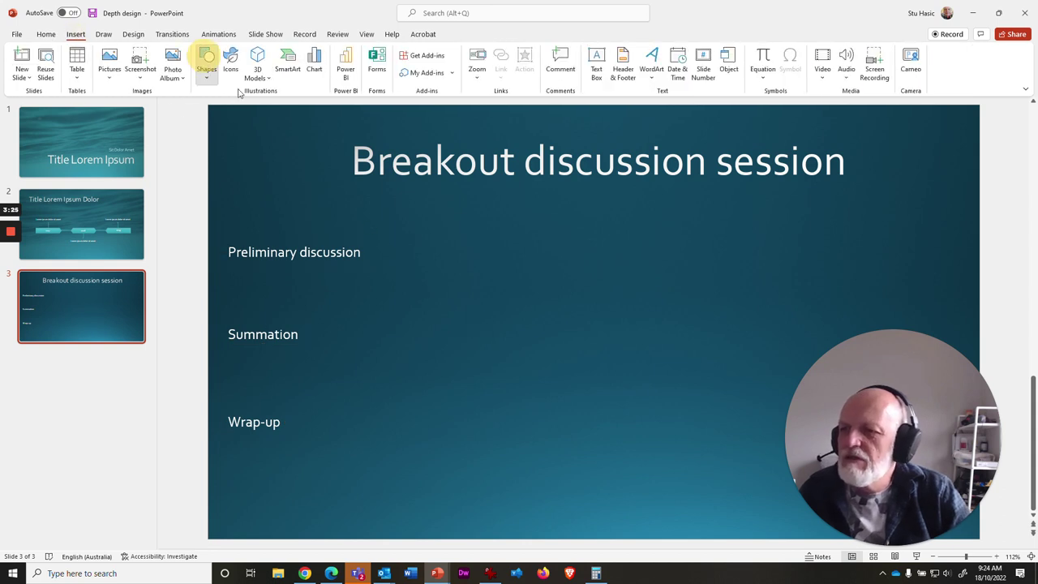
Step: Draw a full-width rectangle below 'Preliminary discussion' and fill it white
click(207, 61)
click(235, 112)
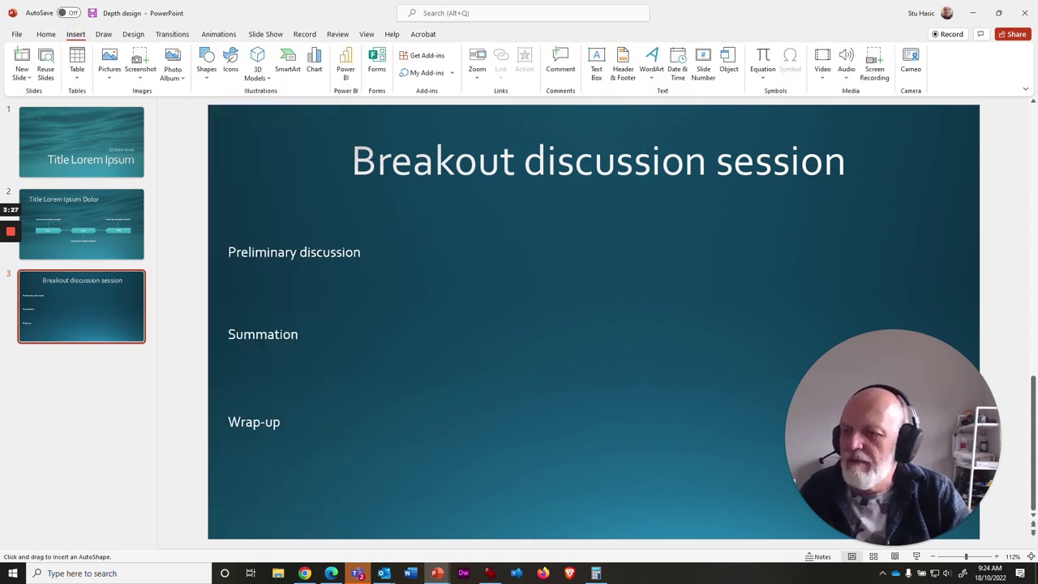
drag(209, 272, 980, 312)
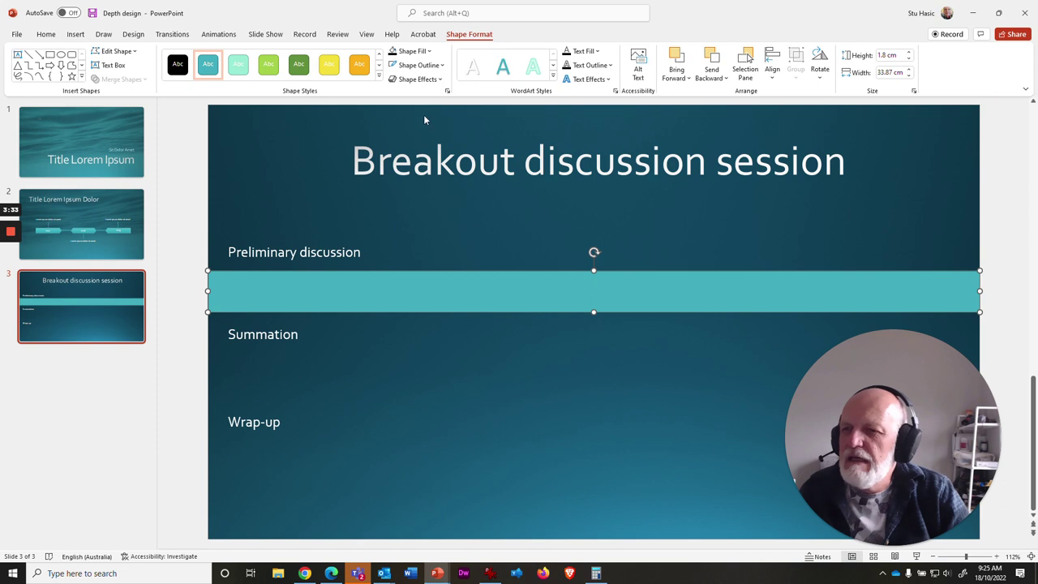
click(417, 51)
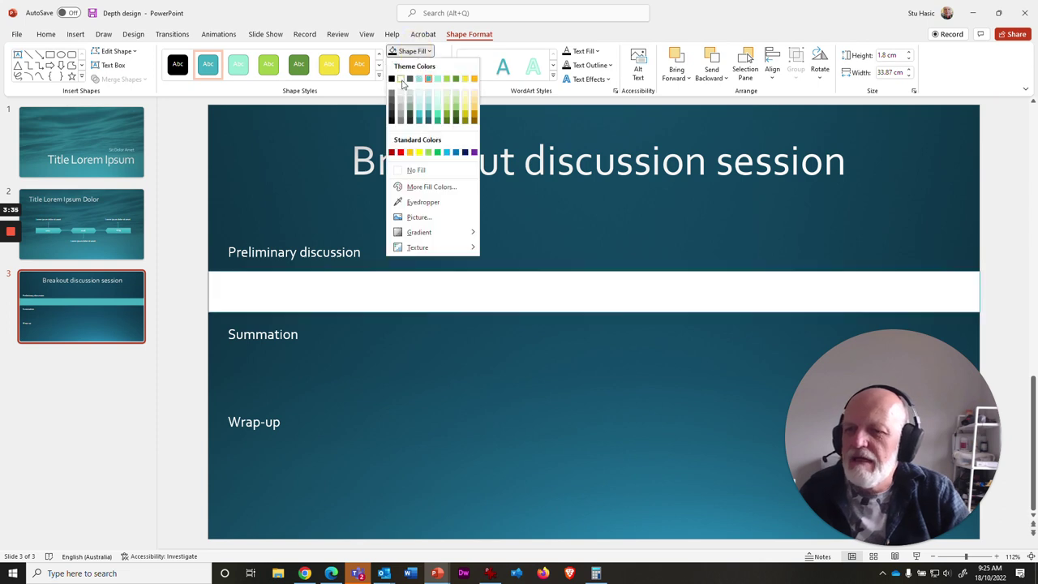
click(399, 75)
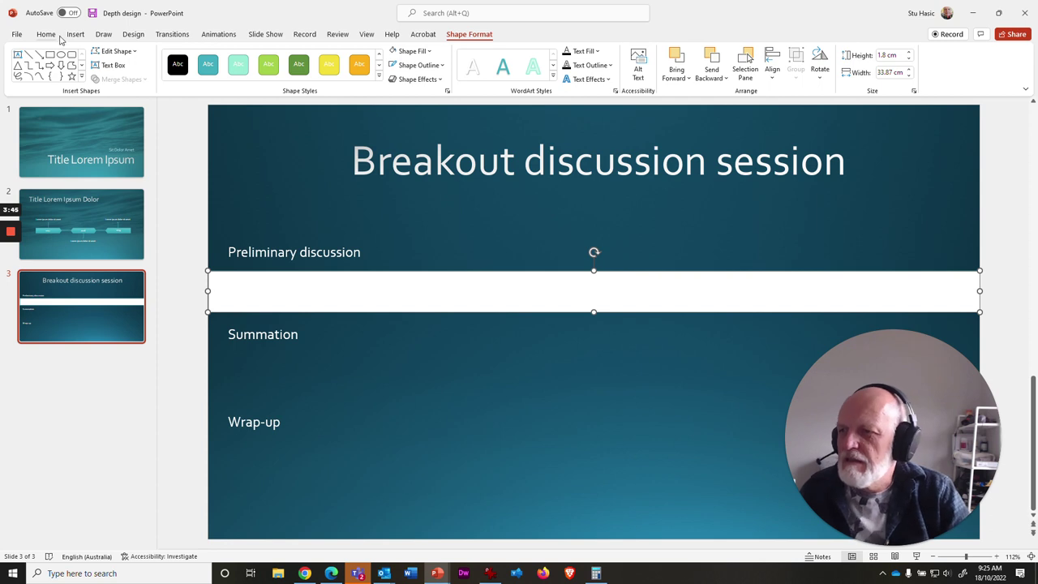
click(77, 35)
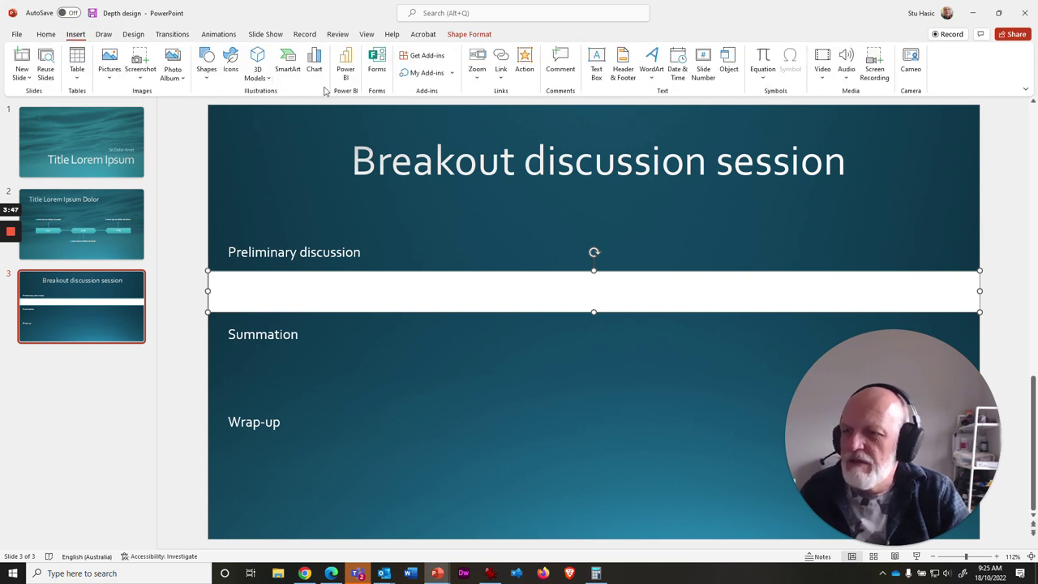
Step: Draw a thin full-width teal strip through the white band and make it slightly taller
click(206, 68)
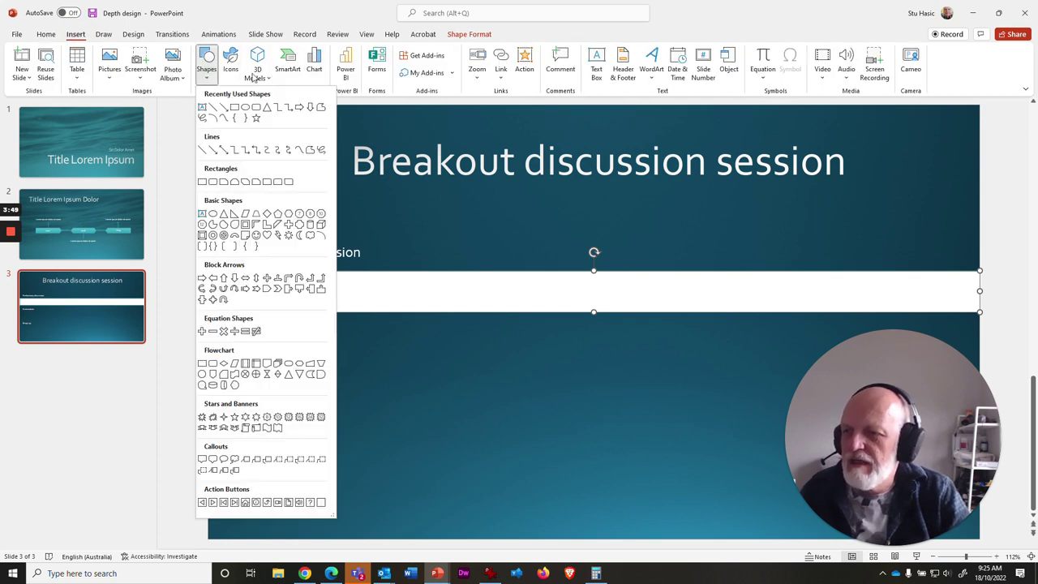
click(236, 113)
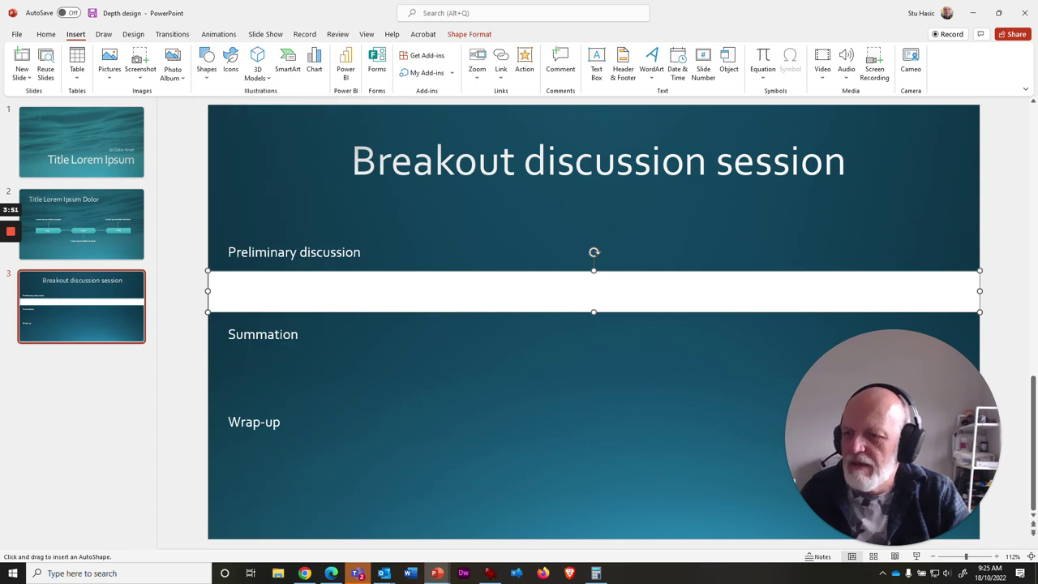
drag(209, 286, 980, 293)
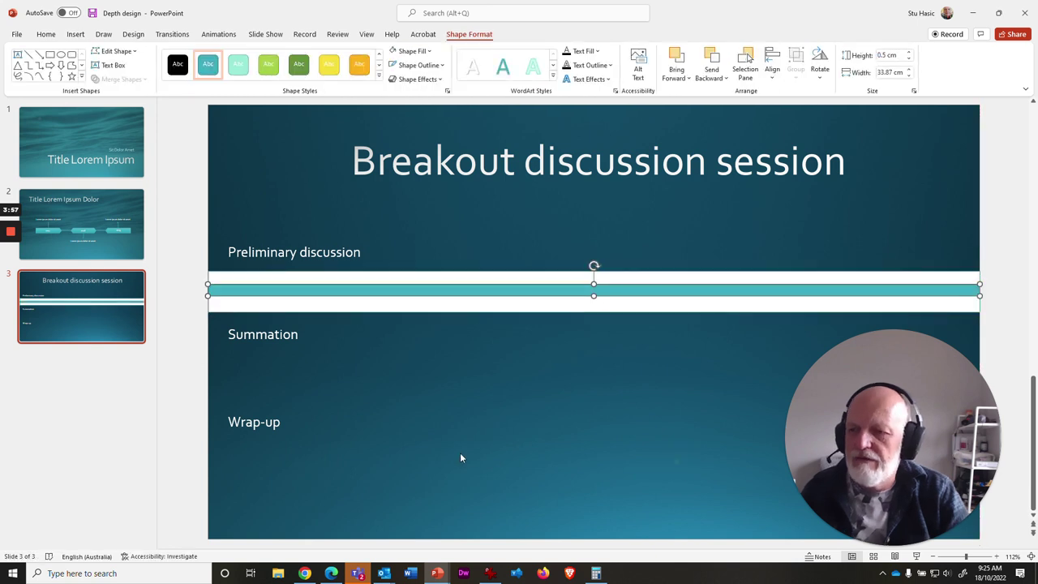
drag(594, 296, 594, 299)
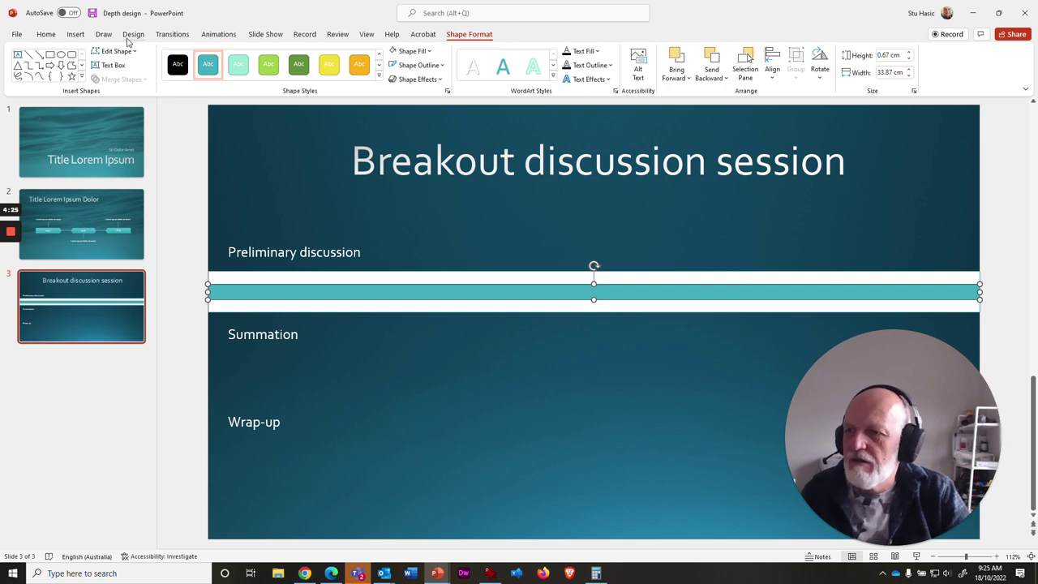
click(218, 35)
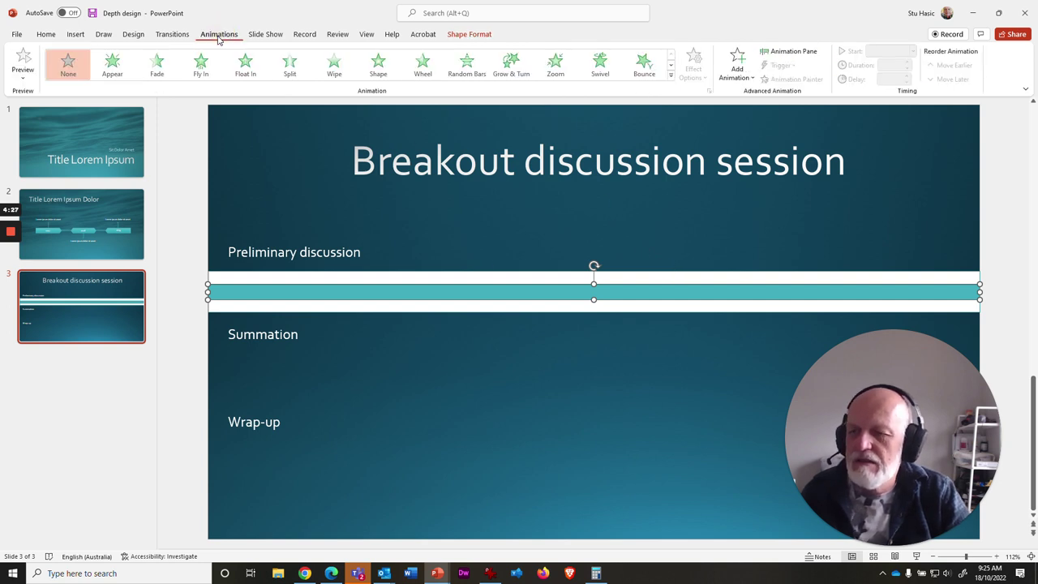
Step: Apply a Fly In entrance to the teal bar with direction From Left
click(742, 72)
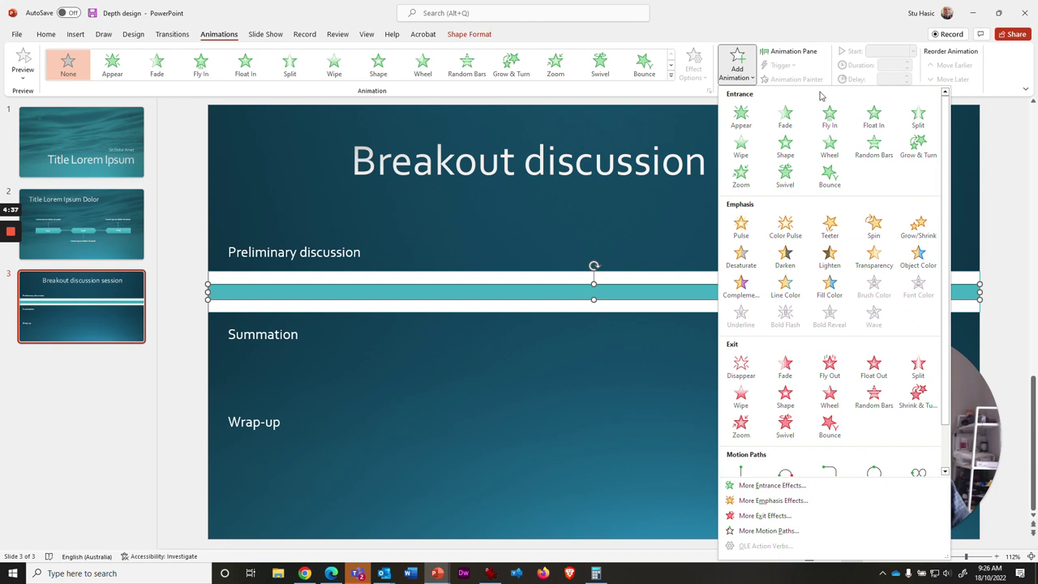
click(750, 67)
click(201, 65)
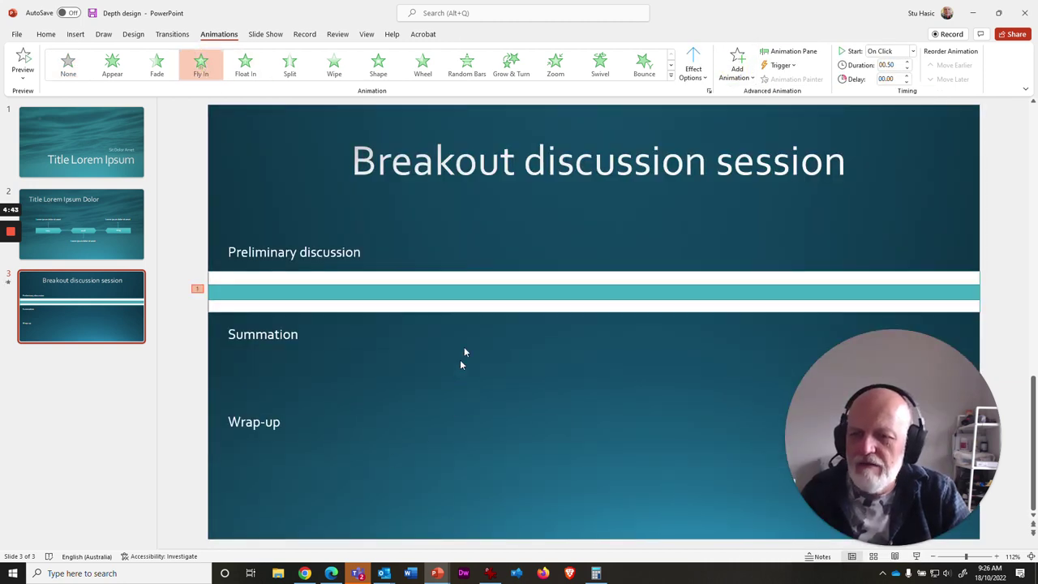
click(704, 77)
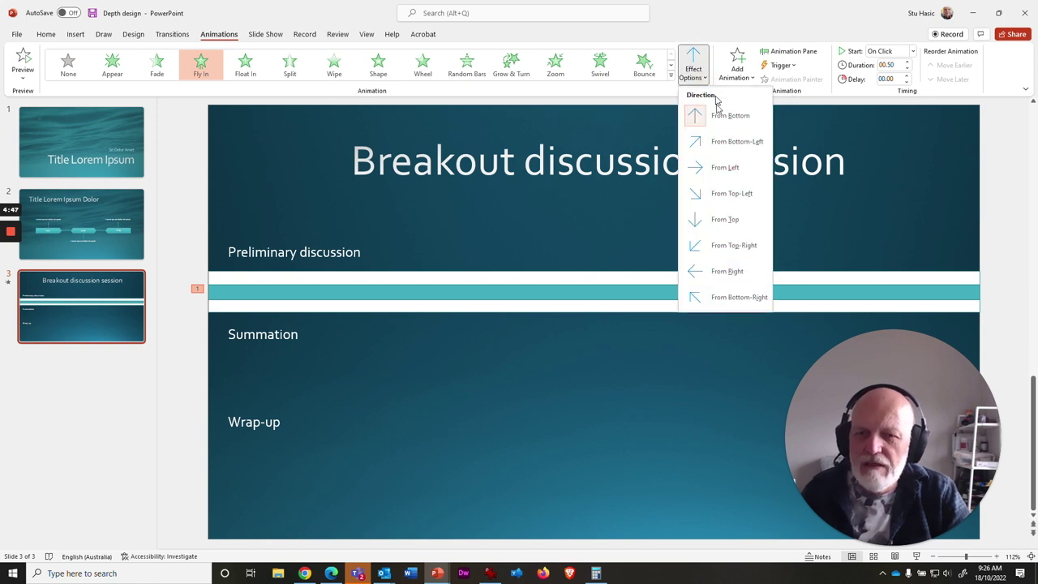
click(726, 169)
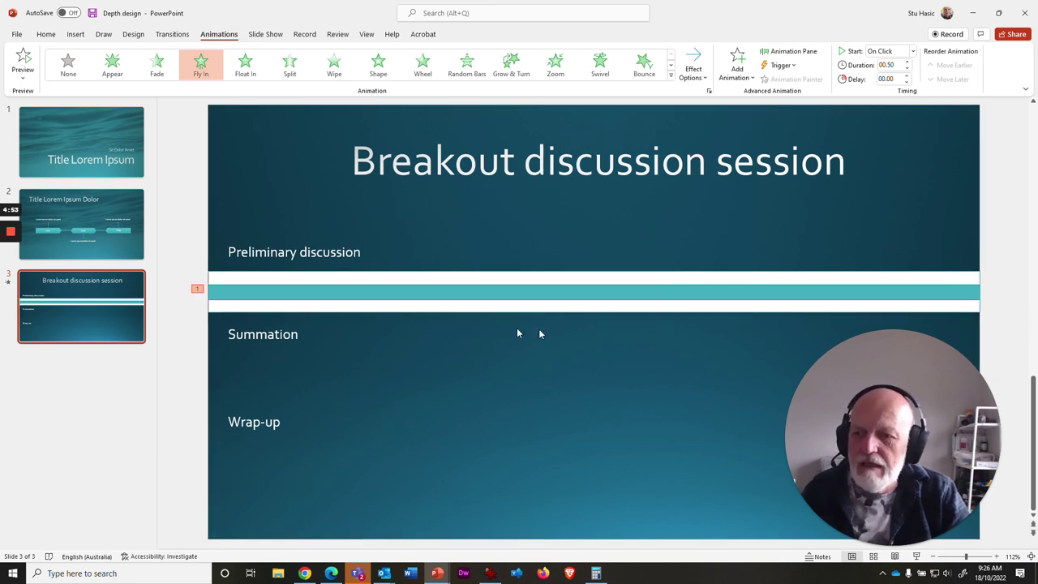
Step: Enter 600 as the teal bar's Fly In duration
click(395, 292)
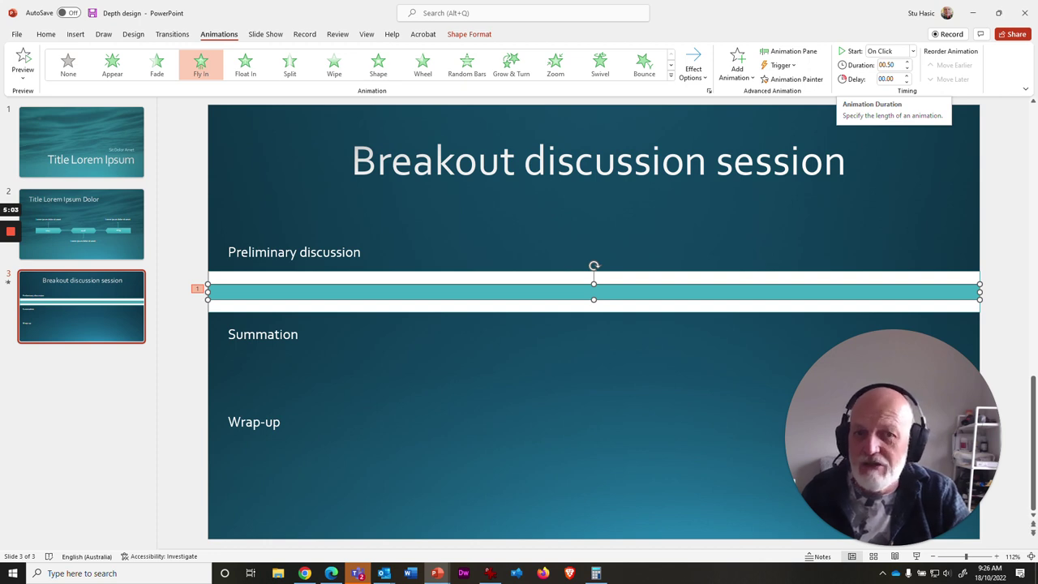
click(902, 65)
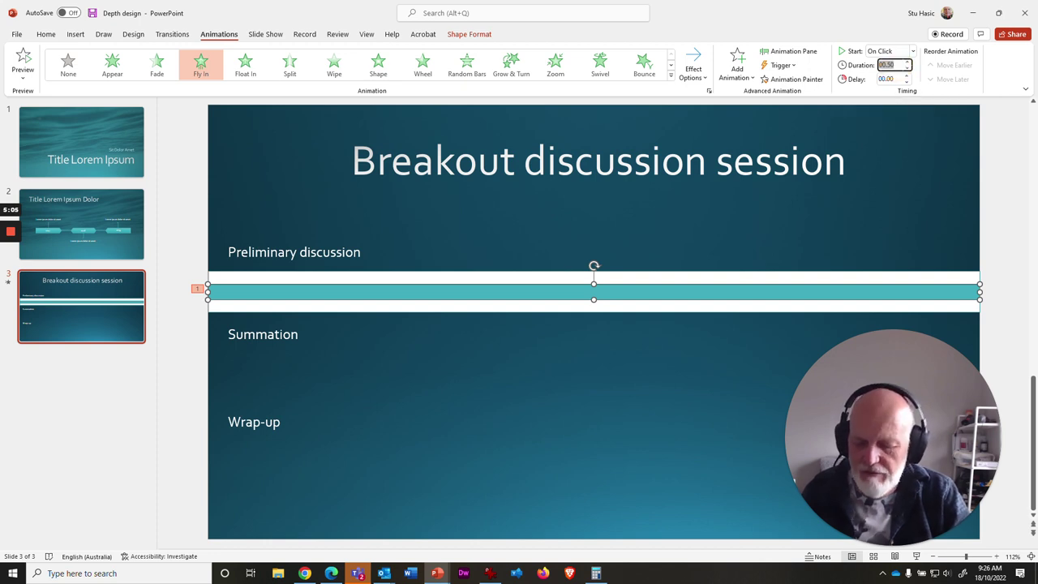
text(600)
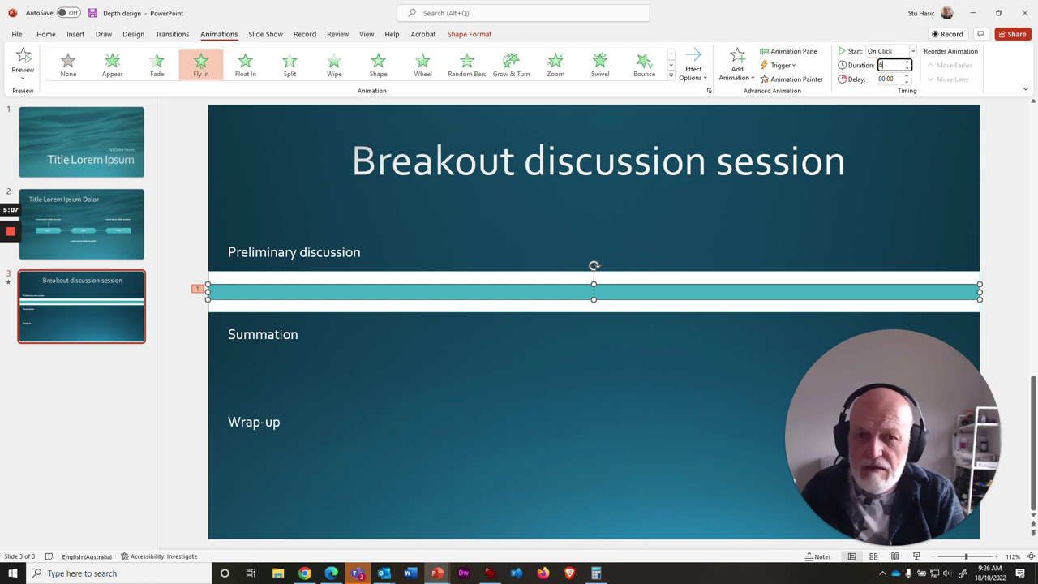
click(898, 173)
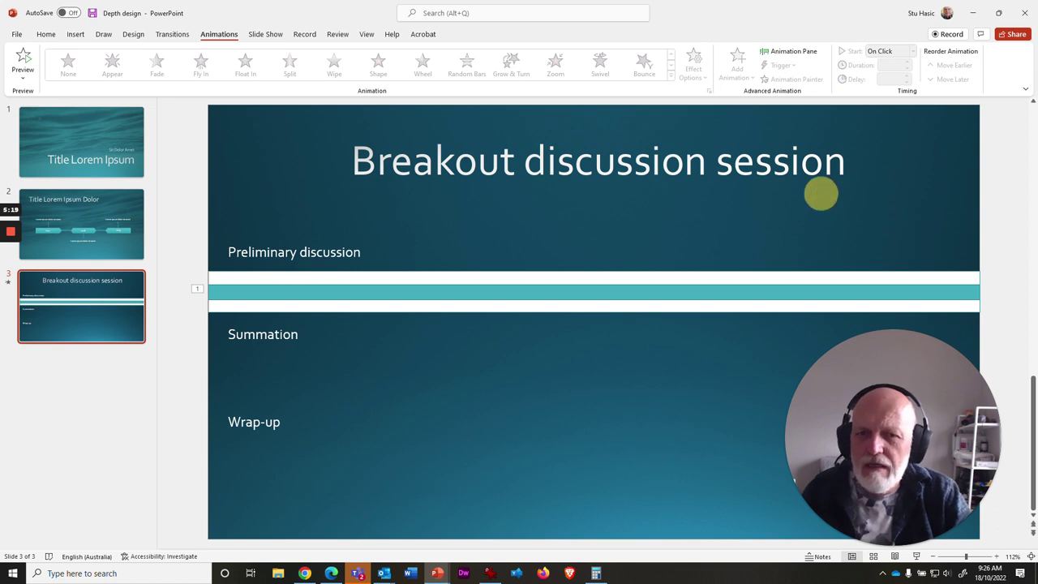
Step: Show the Animation Pane and preview the slide's animations
click(797, 55)
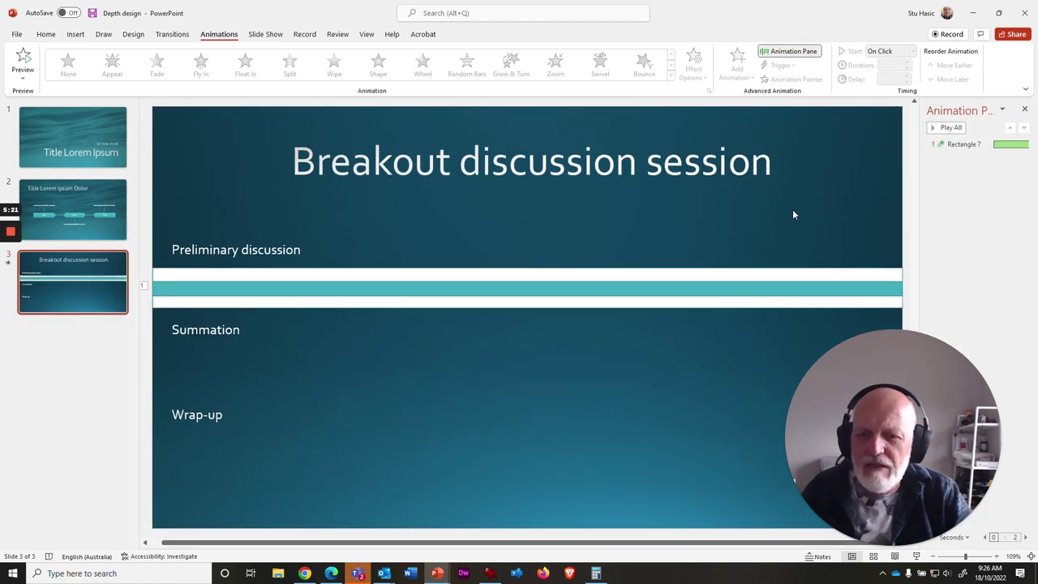
click(950, 128)
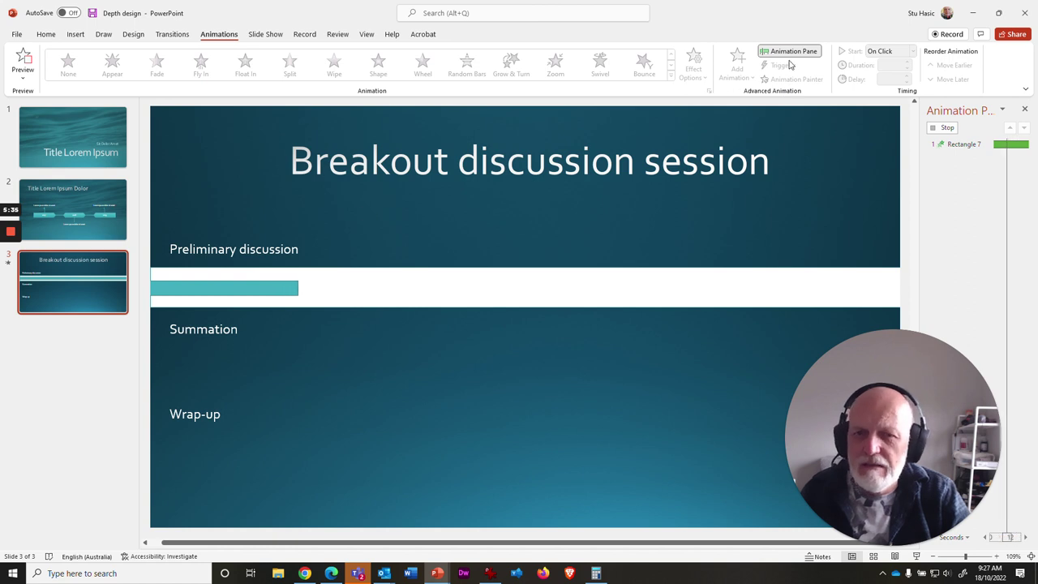
click(941, 129)
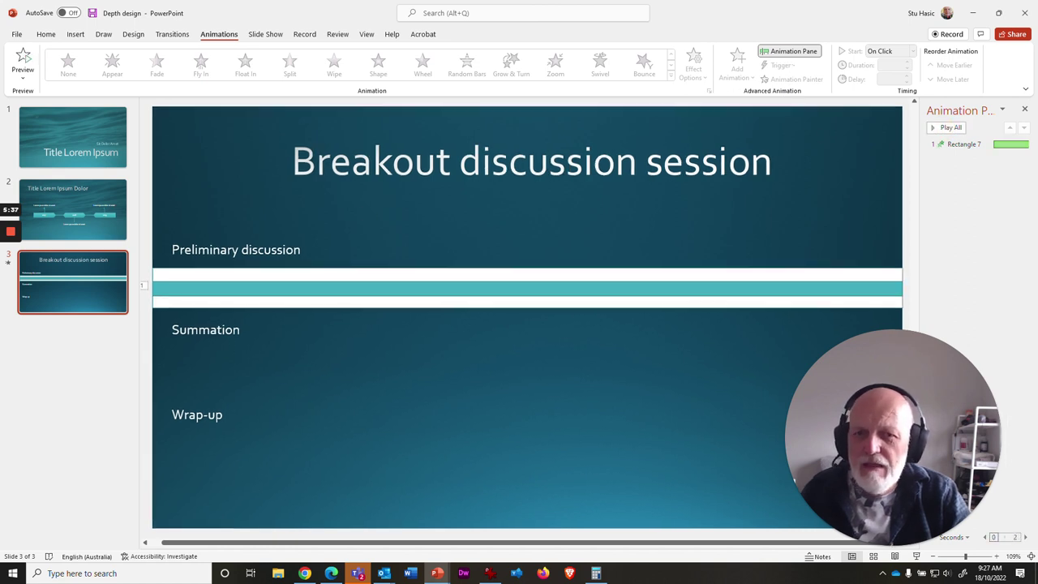
Step: Set Rectangle 7's Fly In duration to 300 seconds in its Timing settings
right_click(1006, 148)
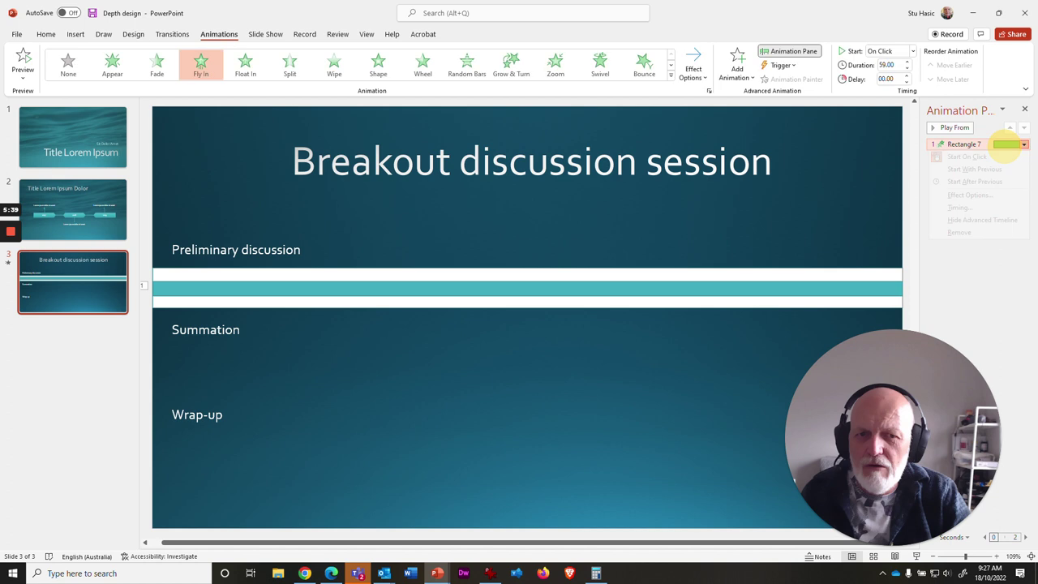
click(973, 194)
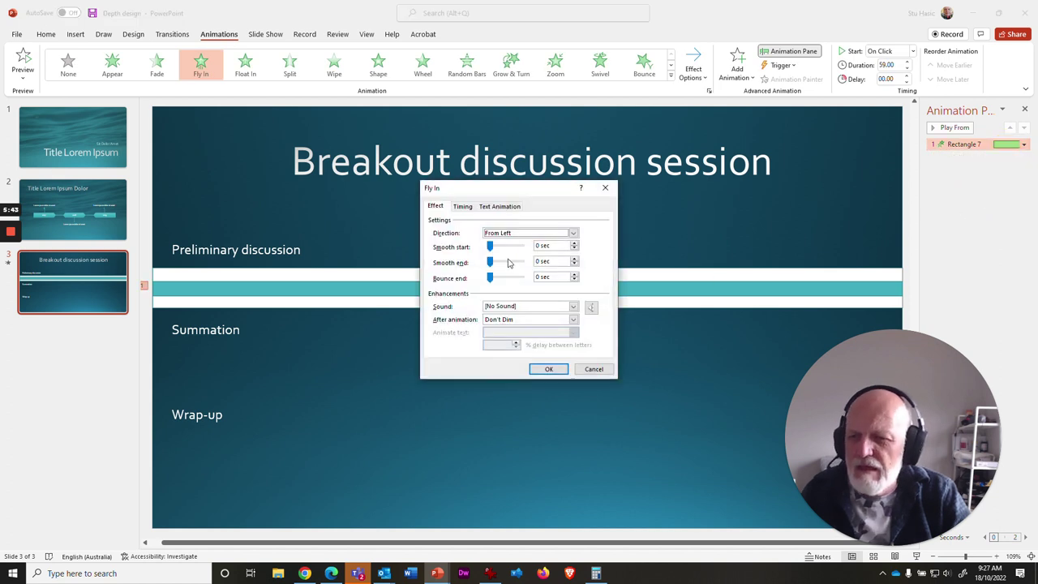
click(463, 207)
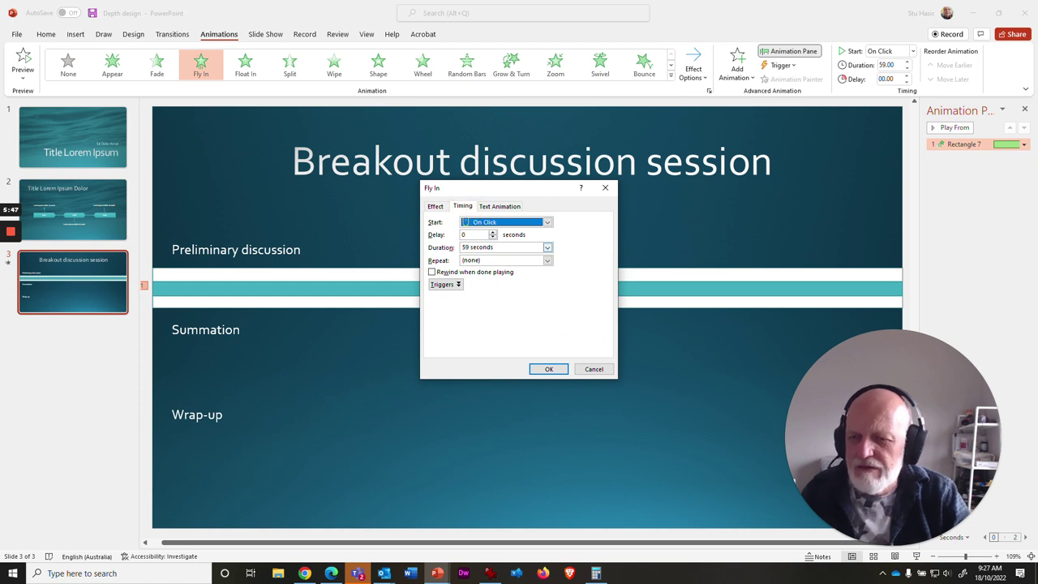
drag(519, 247, 447, 248)
text(30)
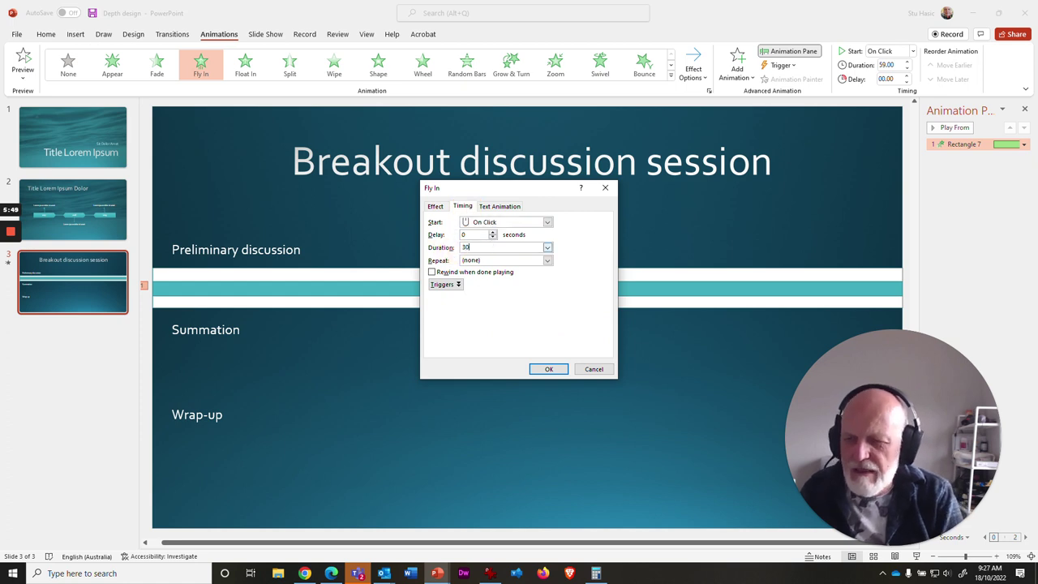
text(0)
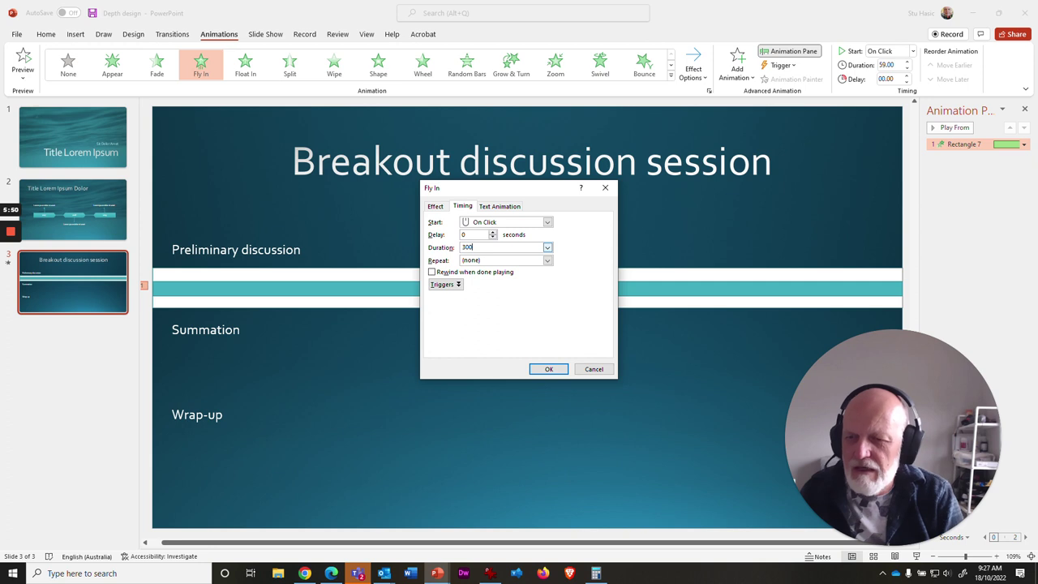
click(549, 370)
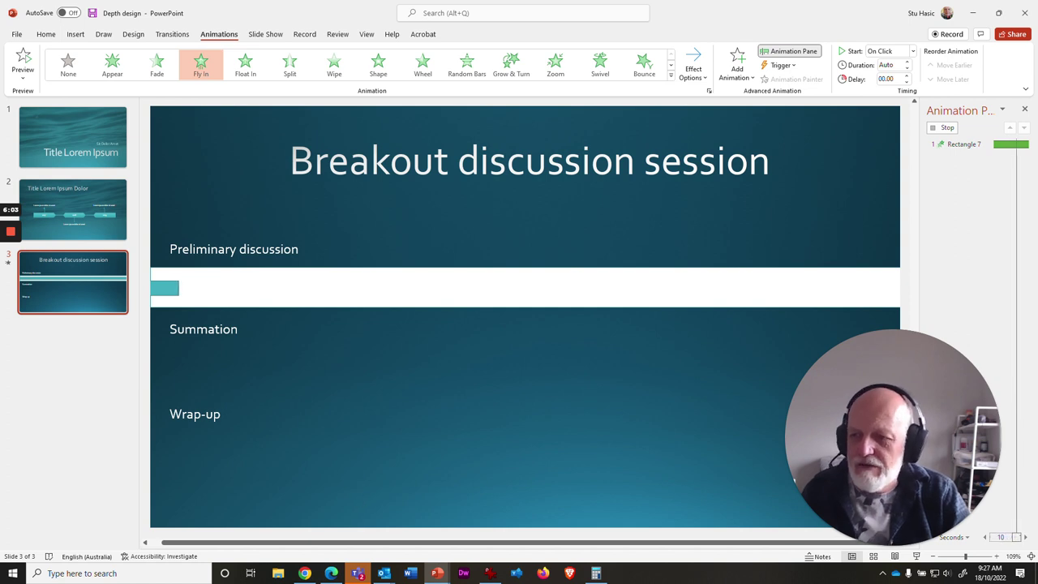
click(946, 128)
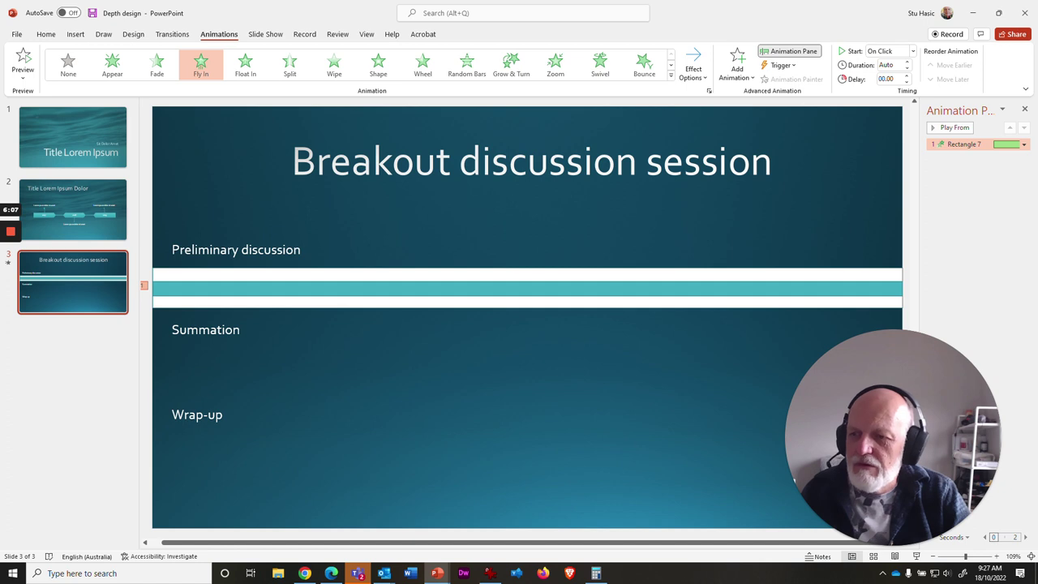
Step: Duplicate the white-and-teal bar and place copies under Summation and Wrap-up
click(344, 273)
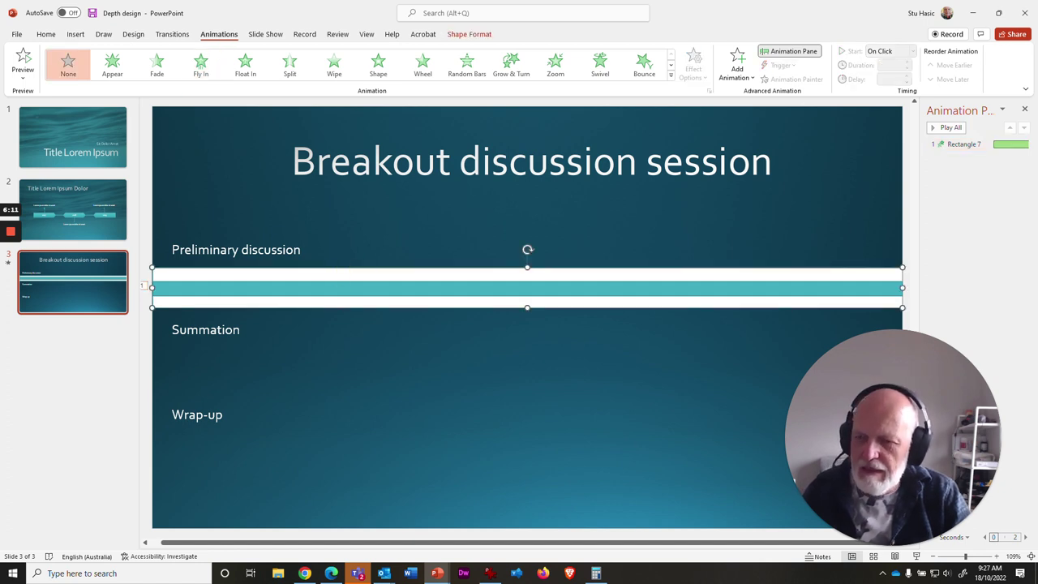
click(410, 285)
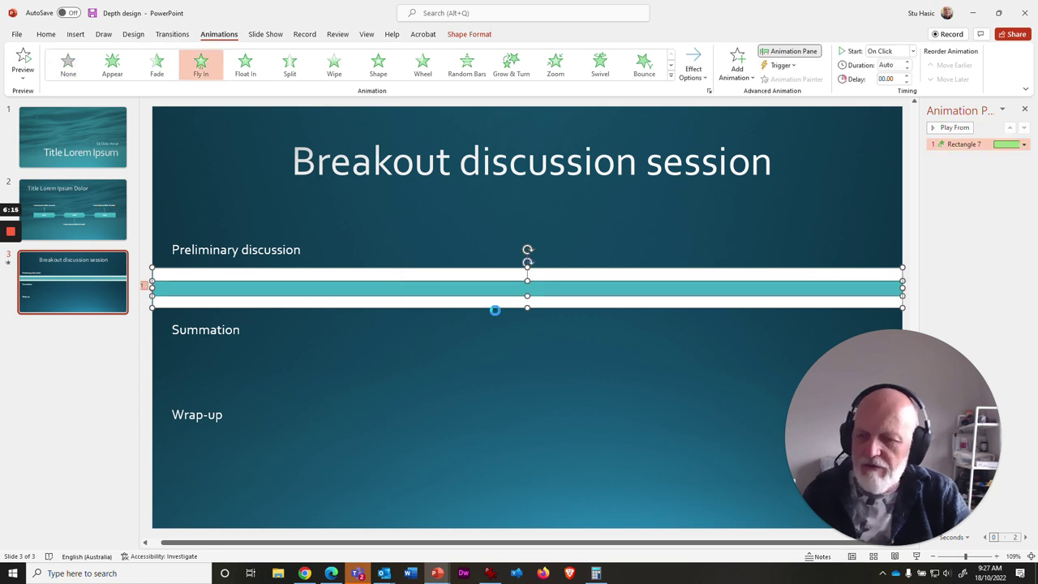
key(ctrl+d)
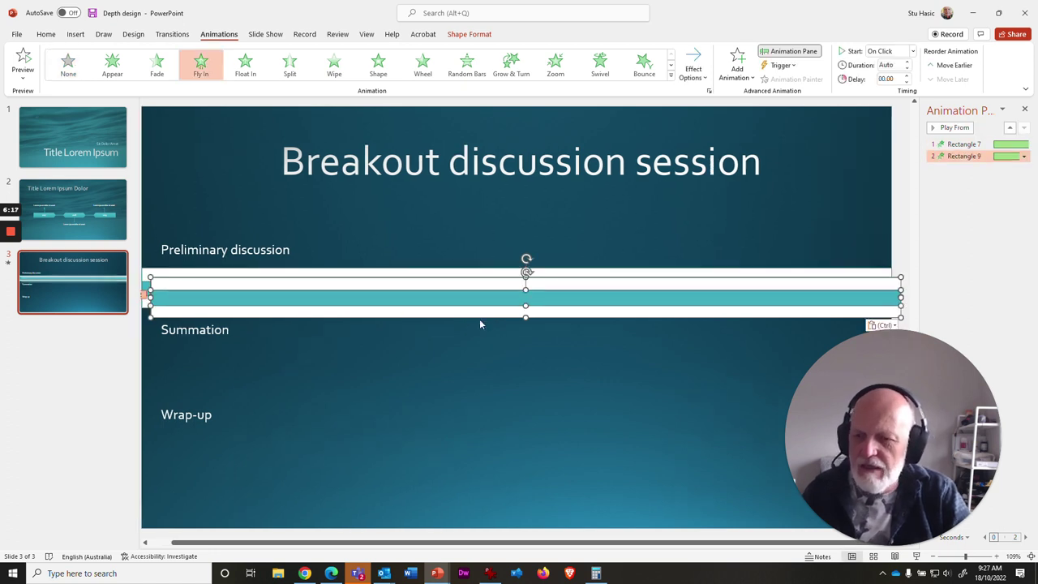
drag(480, 319, 466, 397)
key(ctrl+d)
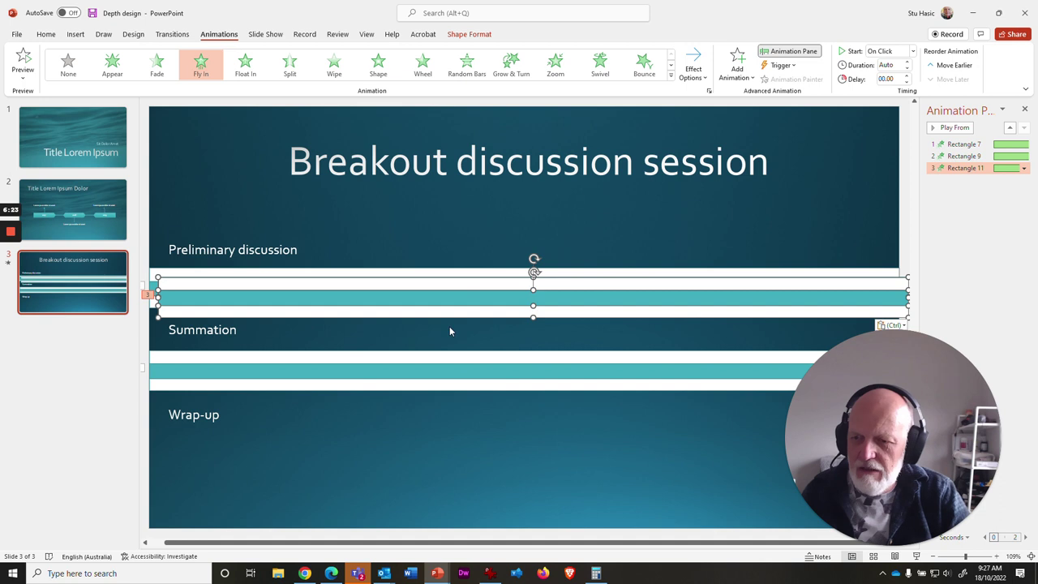
drag(446, 307, 436, 469)
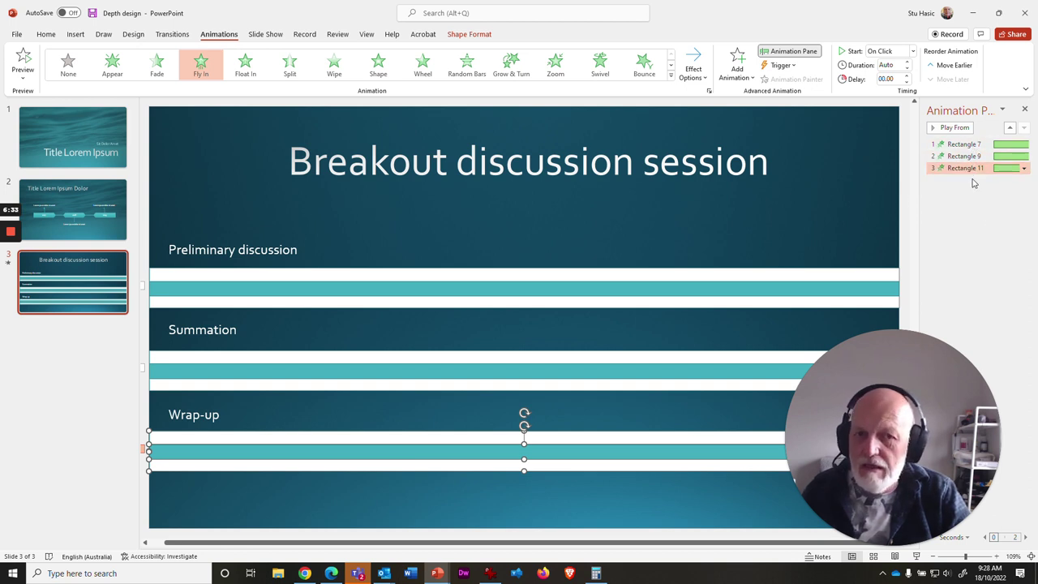
click(963, 144)
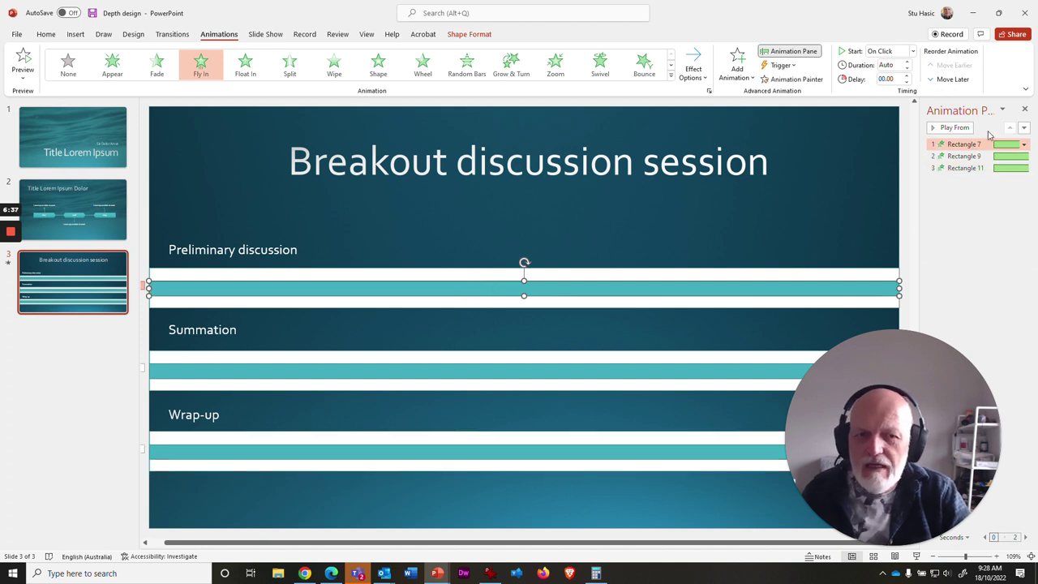
Step: Set Rectangle 9 and Rectangle 11 Fly In to start After Previous, then preview from Rectangle 7
click(1024, 144)
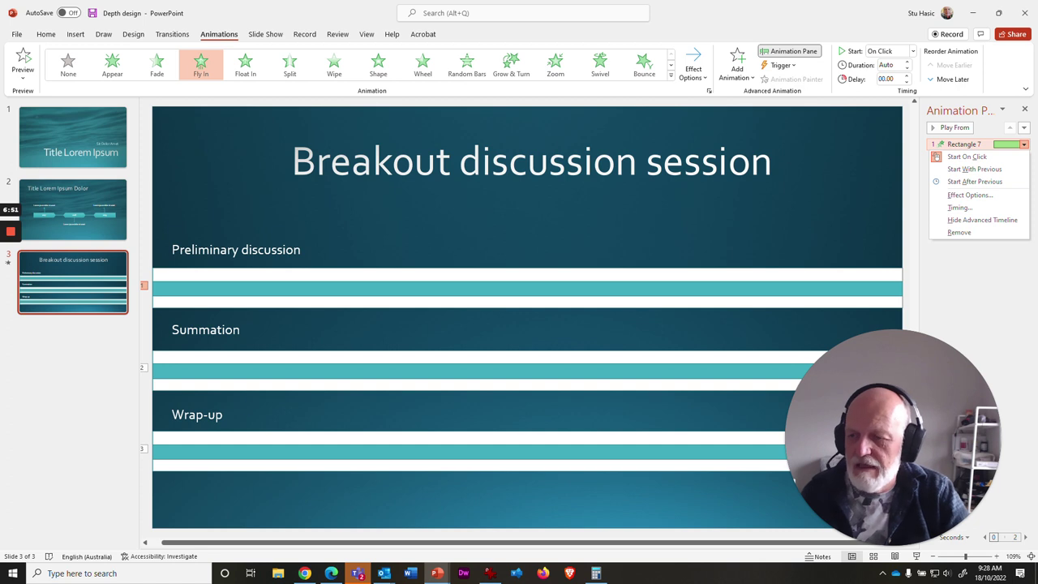
click(199, 369)
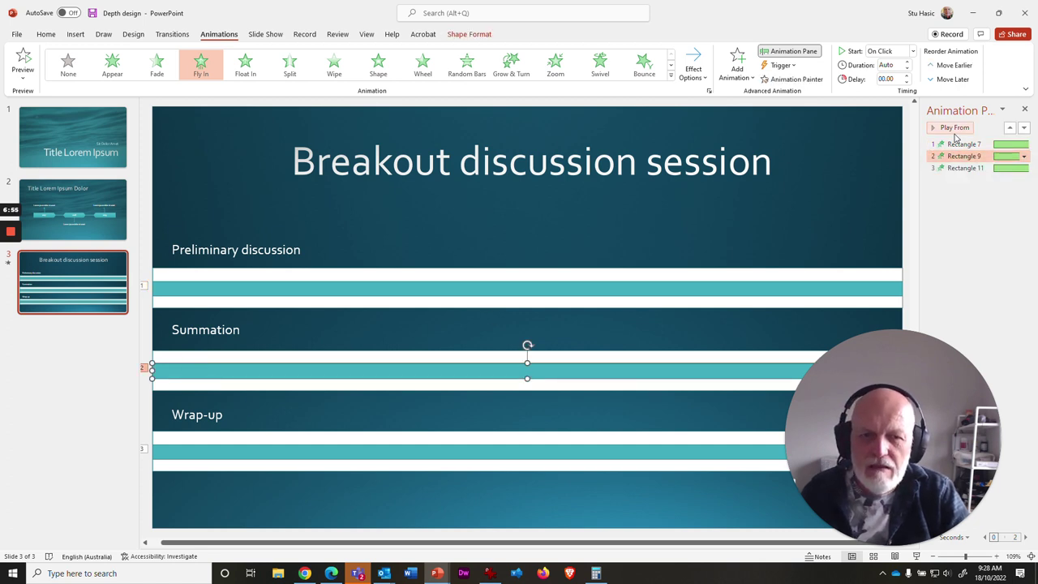
click(1025, 156)
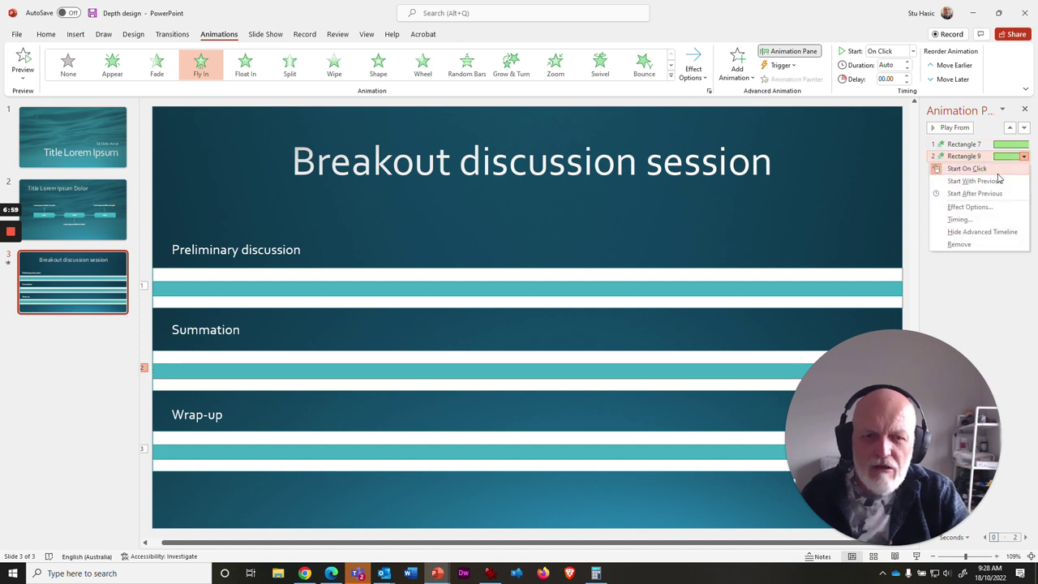
click(963, 194)
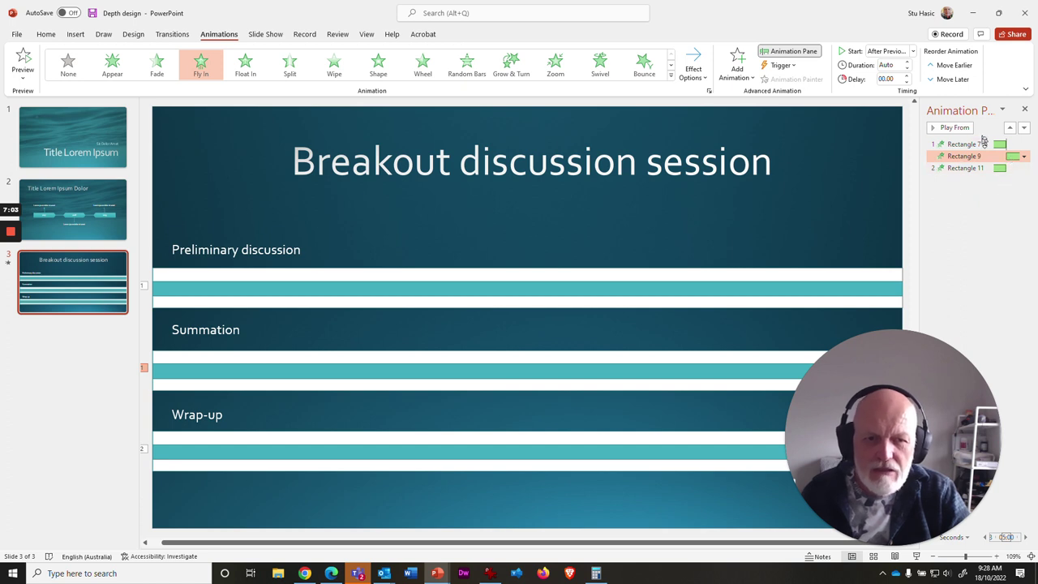
click(1018, 168)
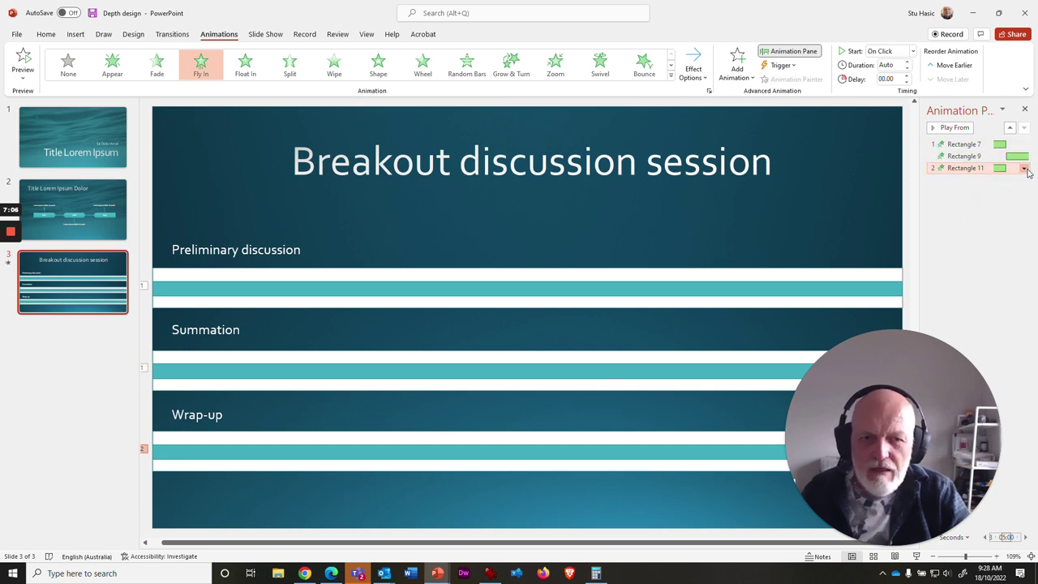
click(1024, 169)
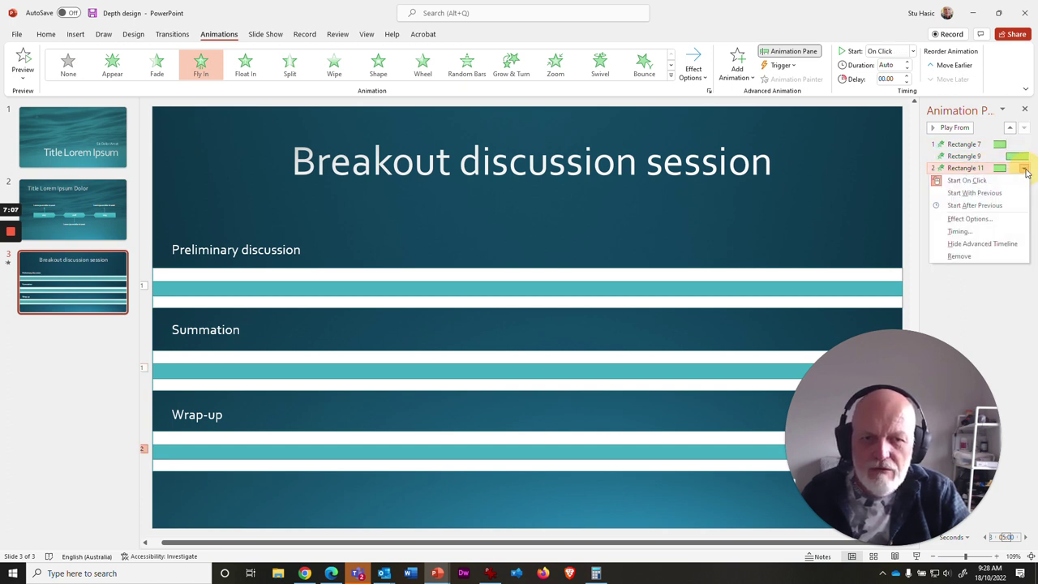
click(978, 208)
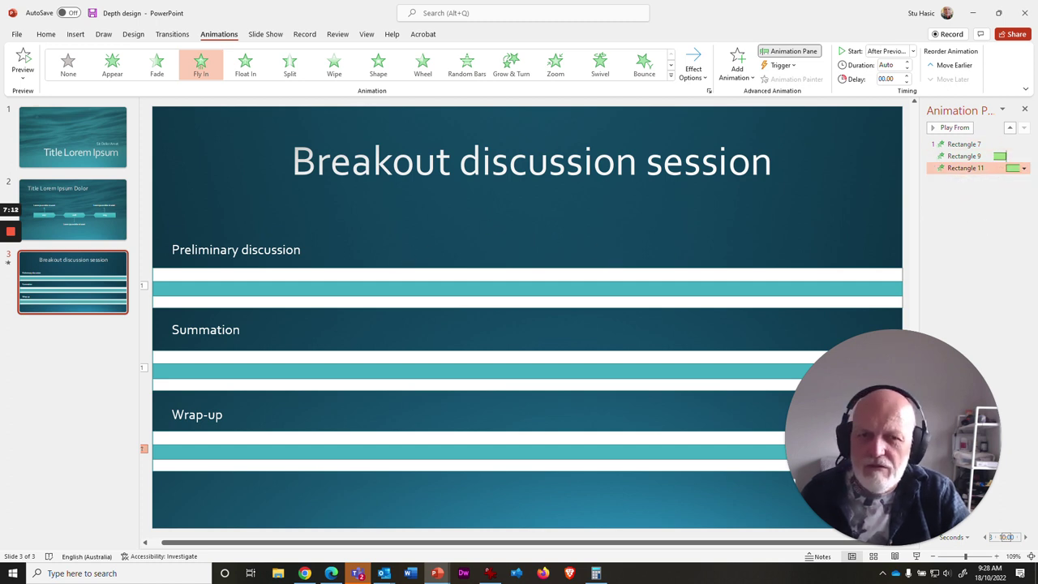
click(954, 146)
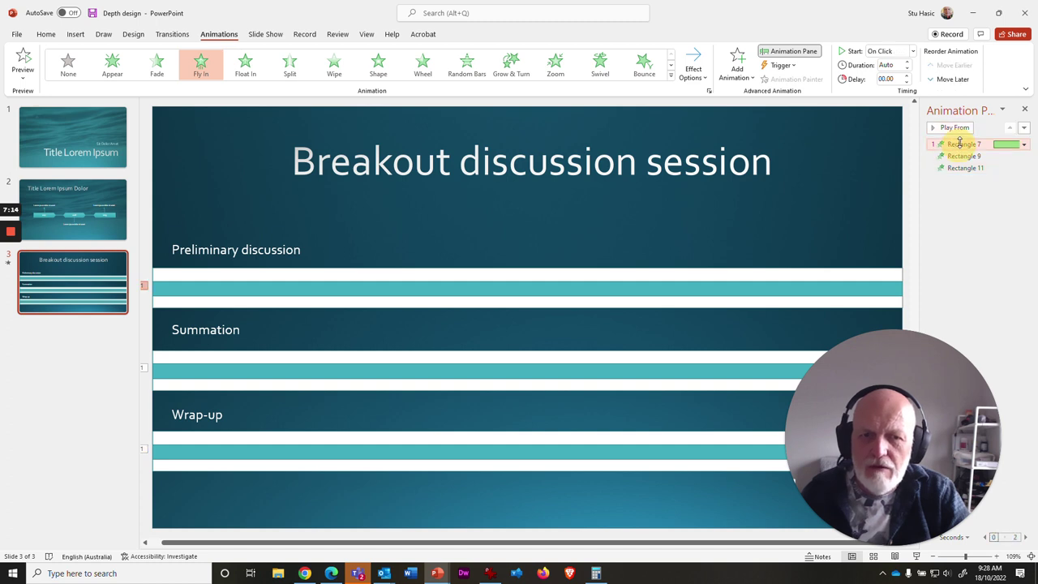
click(958, 127)
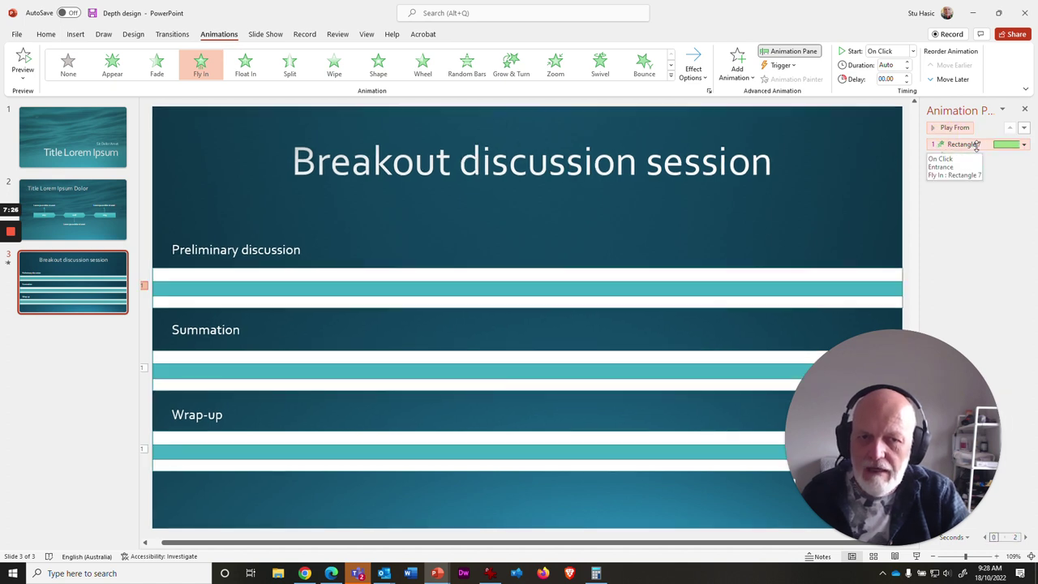
Step: Set the Preliminary discussion bar's Fly In duration to 20 seconds
click(1024, 144)
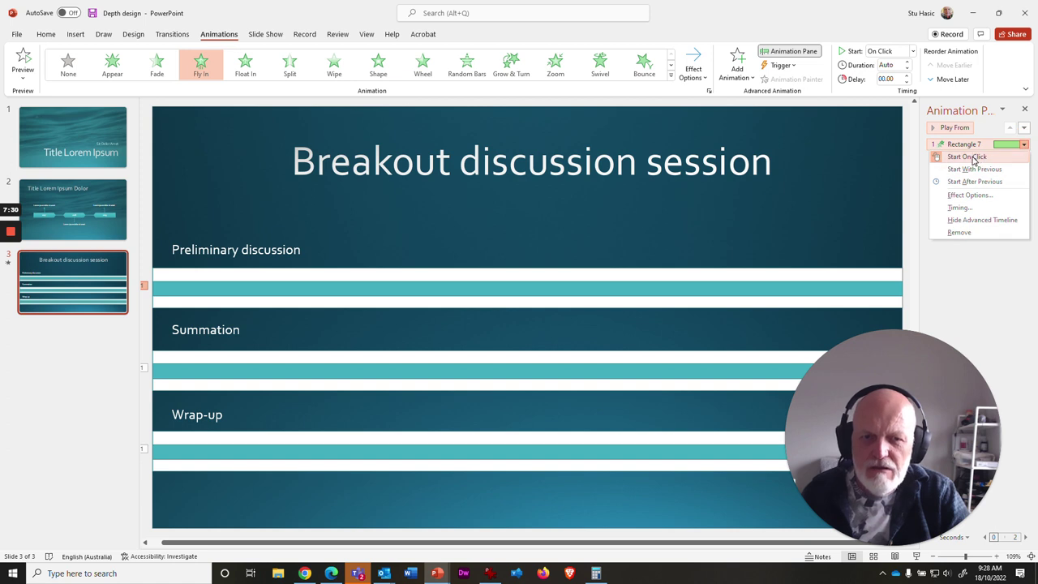
click(969, 195)
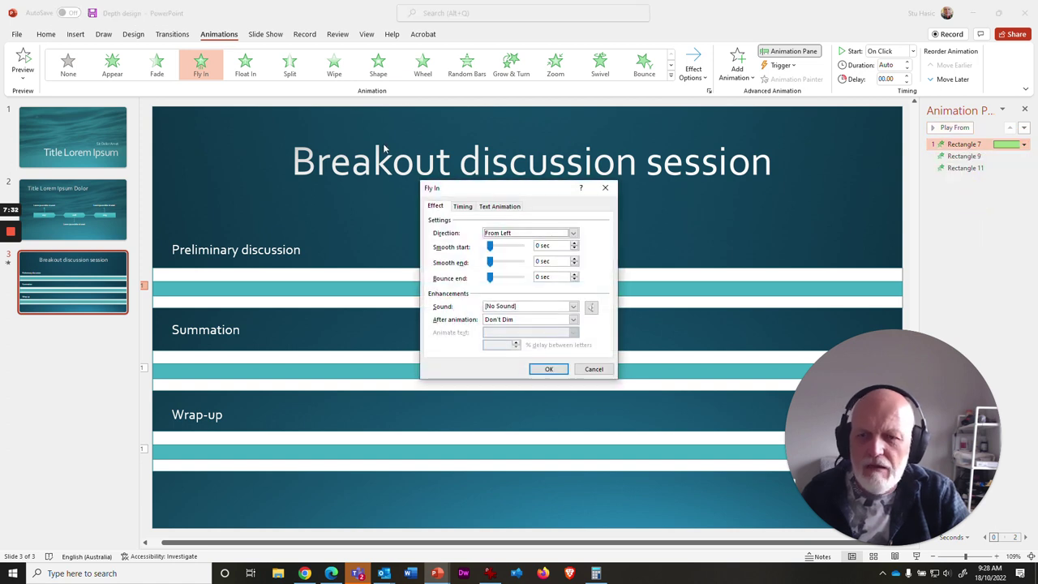
click(462, 206)
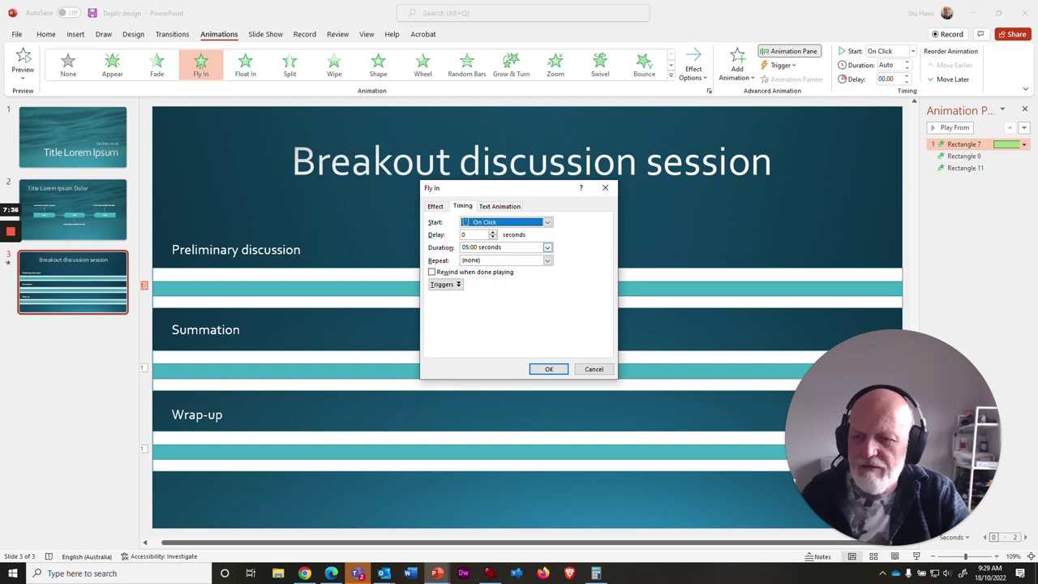
click(497, 248)
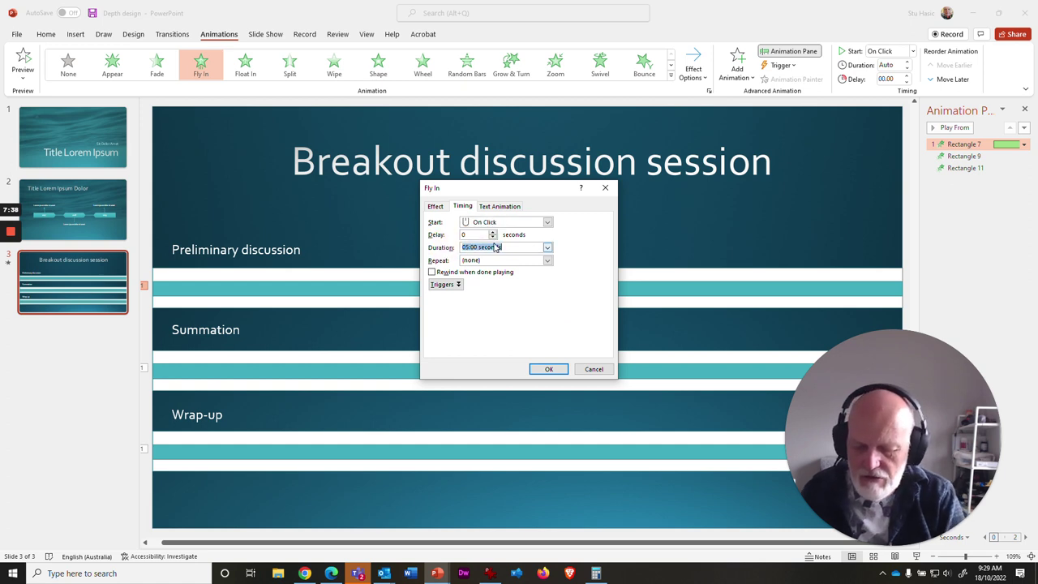
click(555, 372)
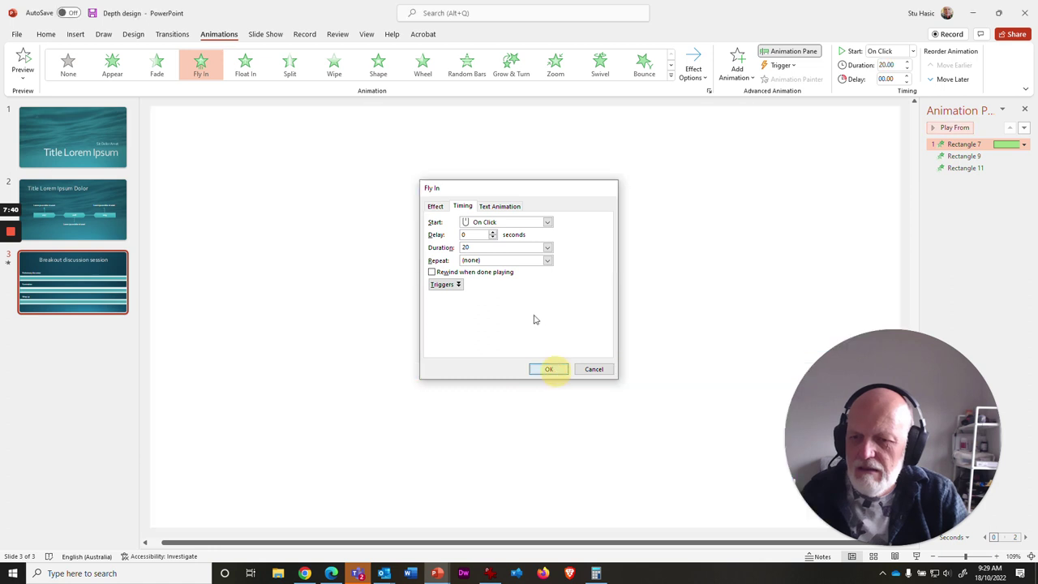
Step: Set the Summation bar's Fly In duration to 20 seconds
click(967, 156)
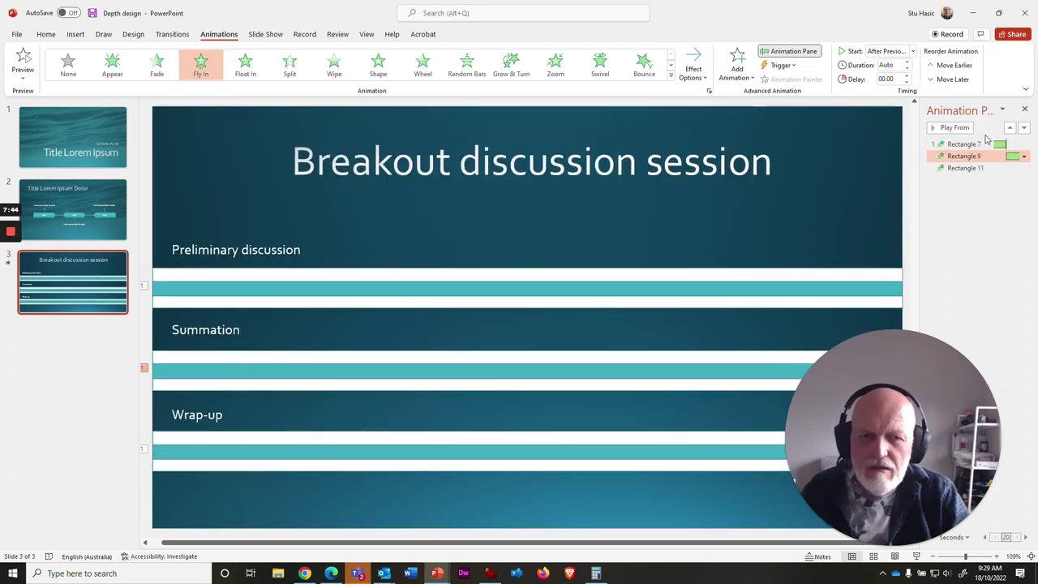
click(1024, 156)
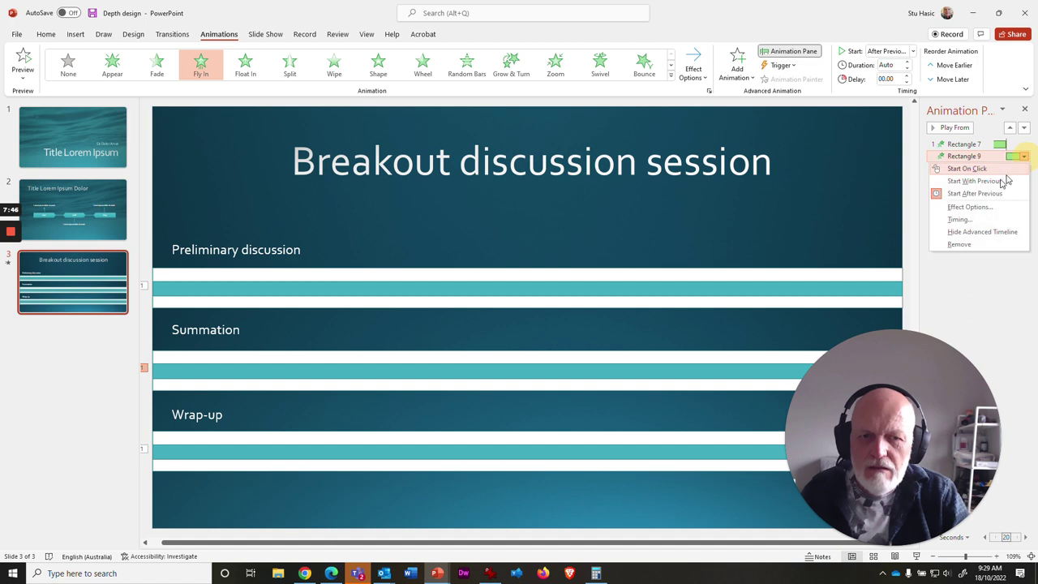
click(953, 208)
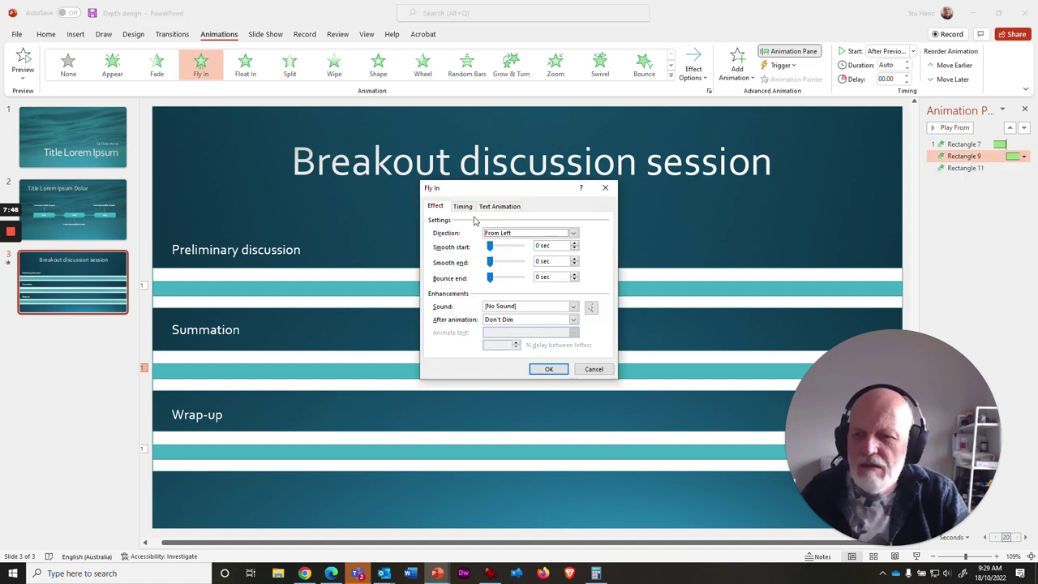
click(464, 207)
key(Tab)
key(Tab)
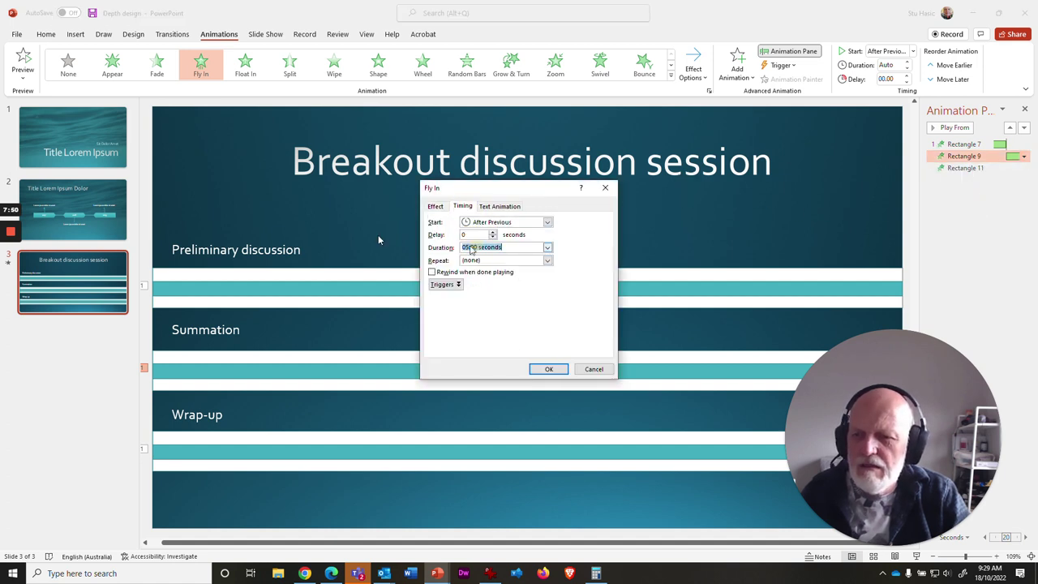
text(20)
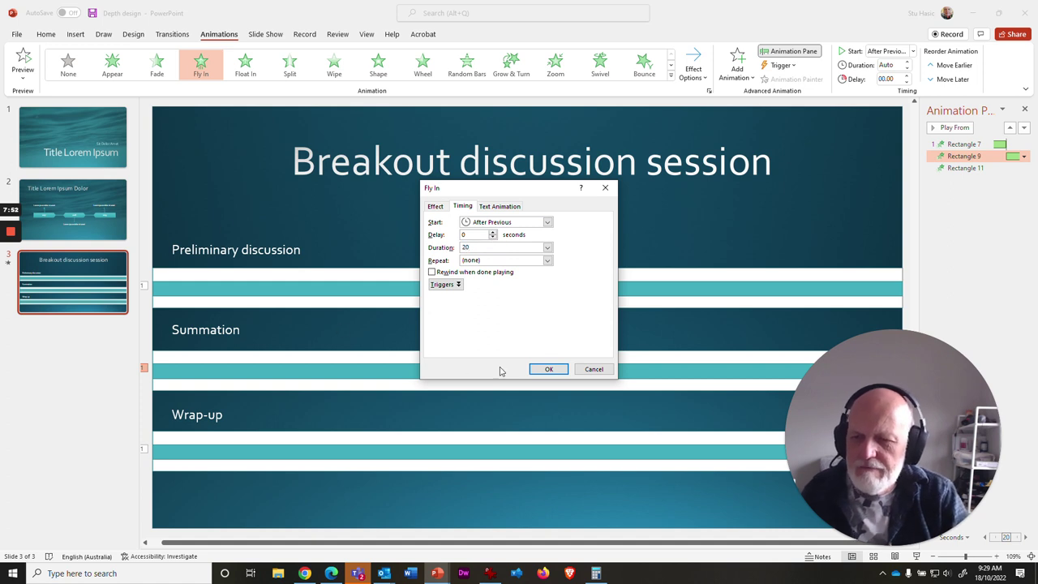
click(548, 369)
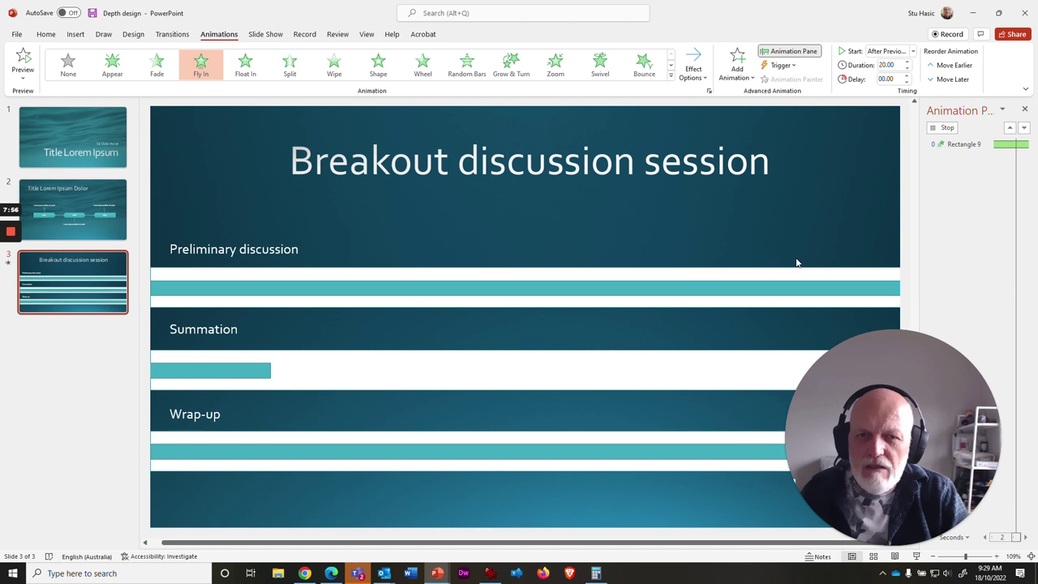
Step: Stop the running preview and replay the full three-bar sequence from Rectangle 7
click(590, 268)
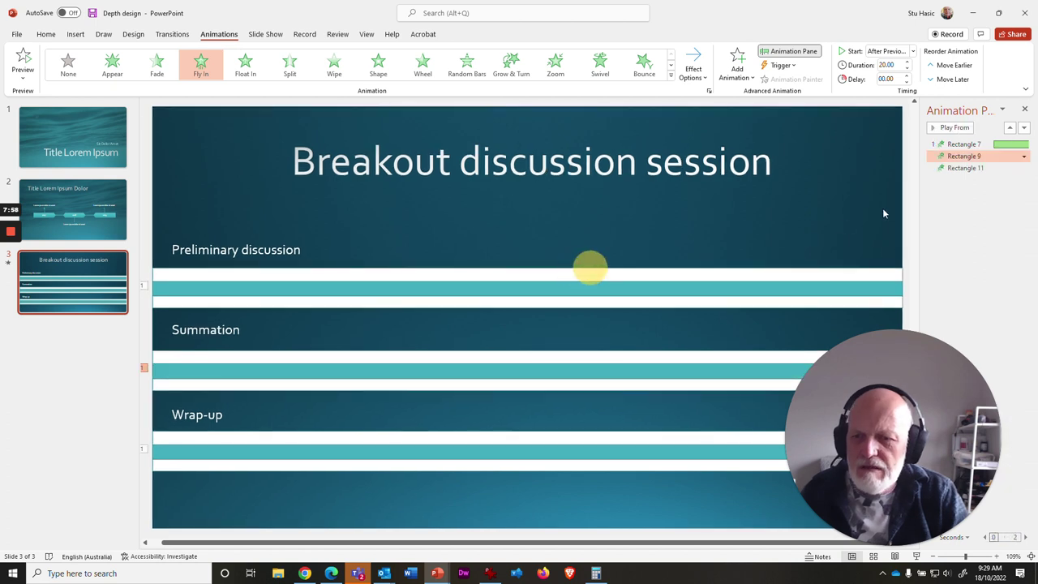
click(964, 143)
click(949, 127)
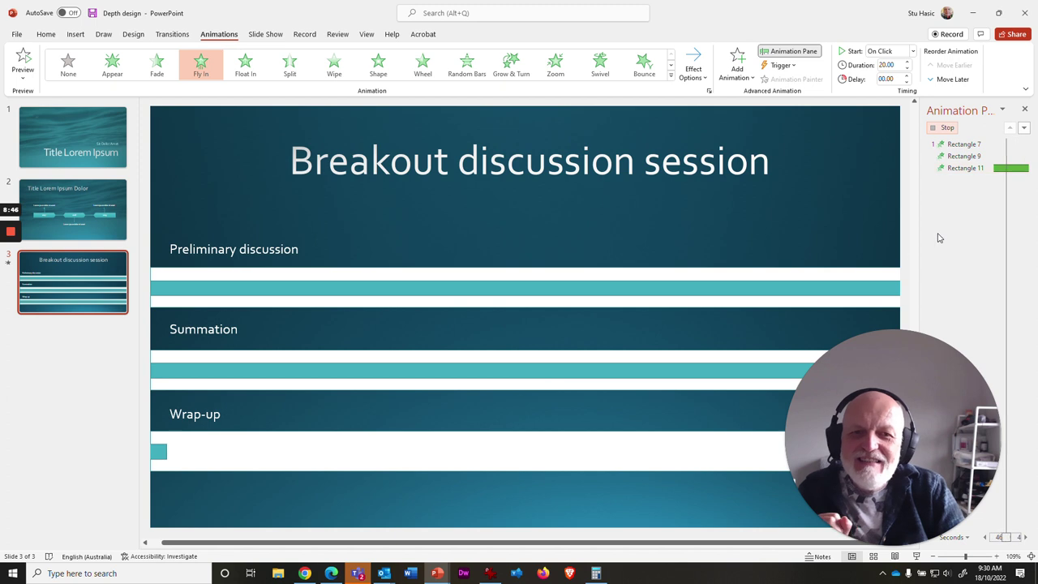
click(945, 127)
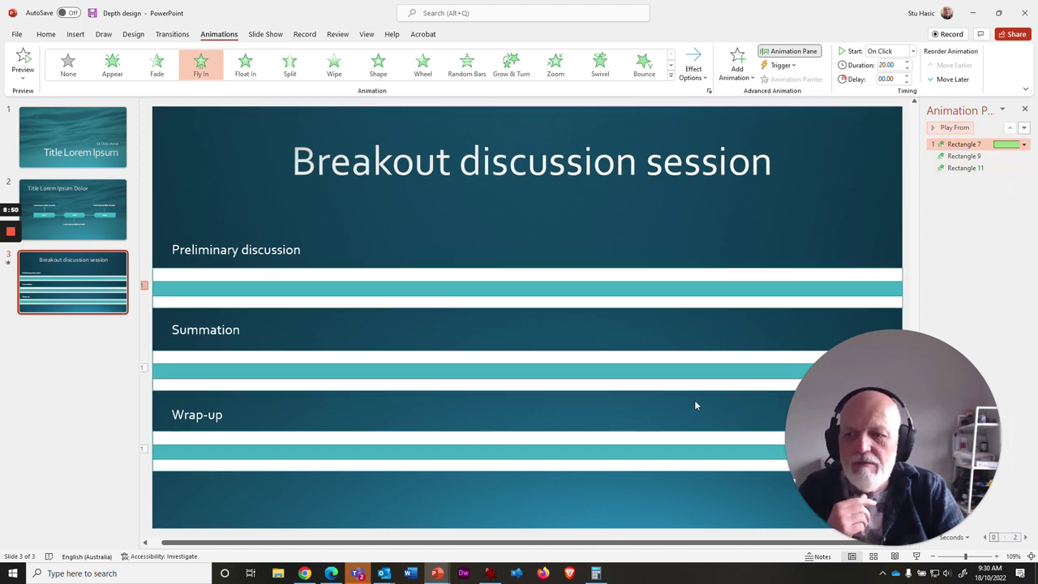